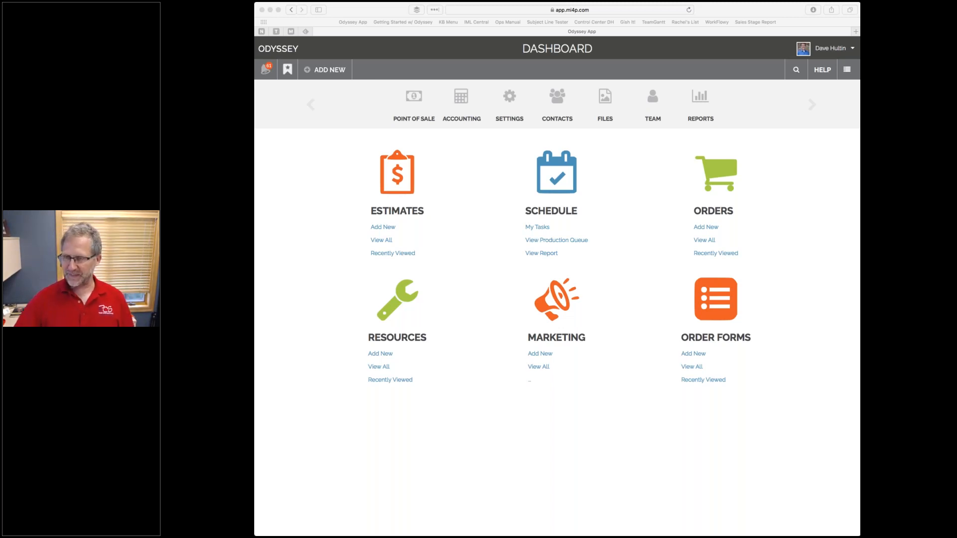
Open the Odyssey Release Notes from the dashboard's help resources.
{"action": "left_click", "coordinate": [786, 12]}
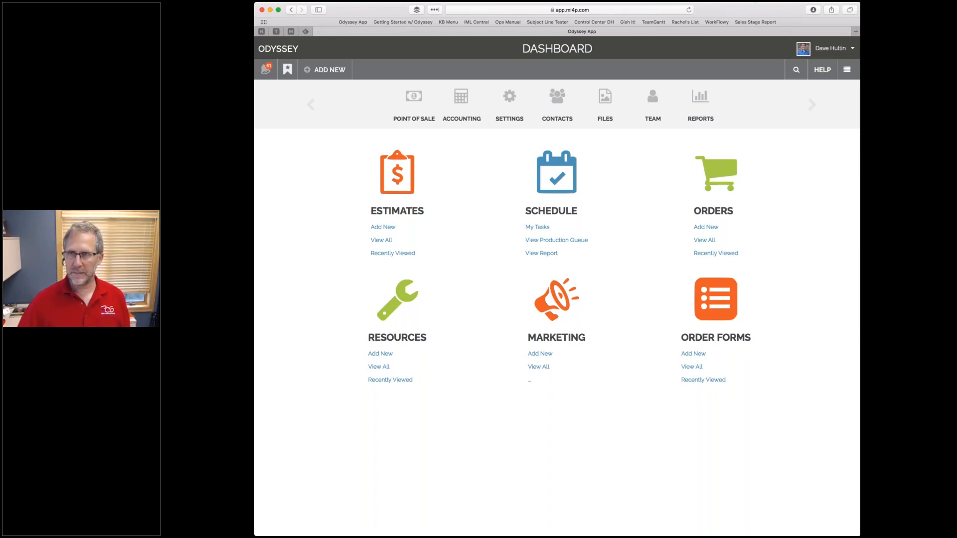
{"action": "left_click", "coordinate": [821, 75]}
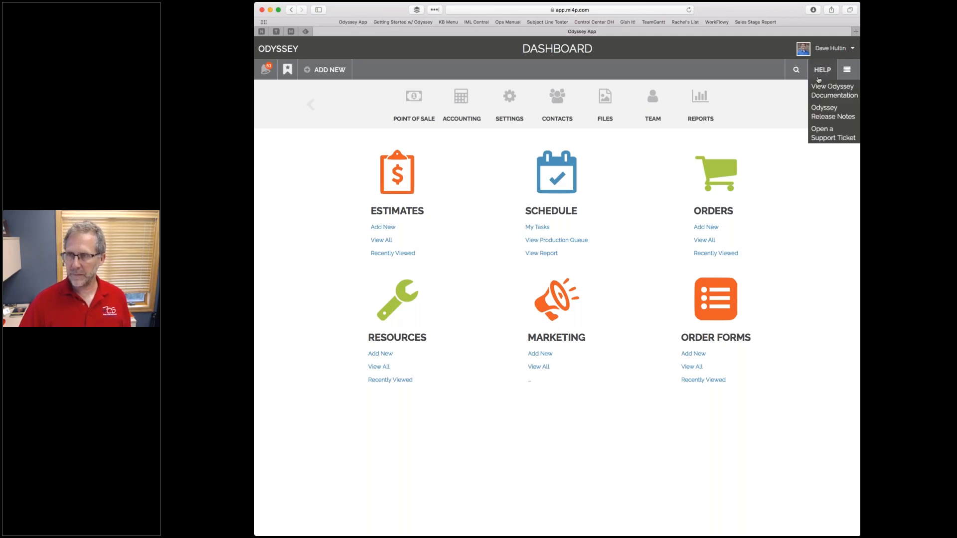
{"action": "left_click", "coordinate": [822, 114]}
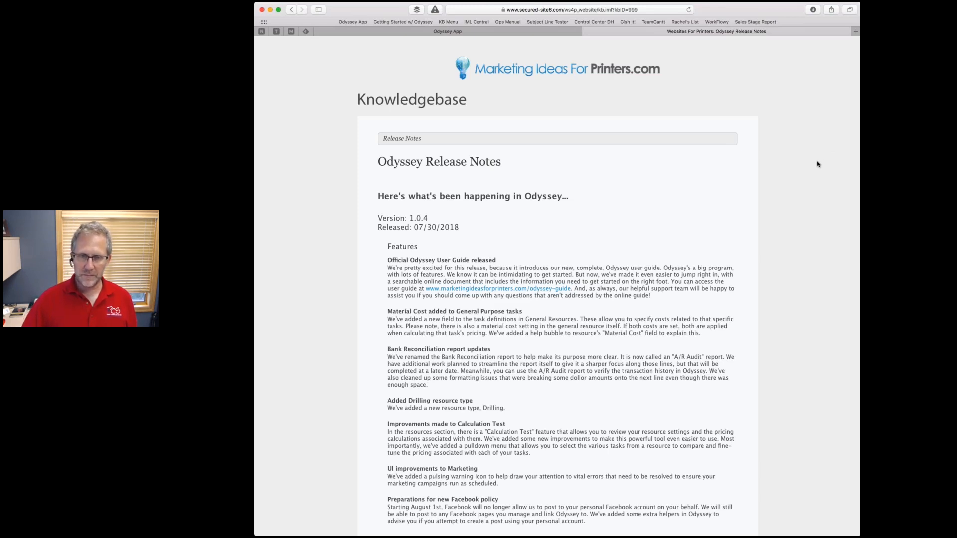
Examine the features and bug fixes described in the release notes for version 1.0.4.
{"action": "scroll", "coordinate": [819, 165], "scroll_direction": "down", "scroll_amount": 1}
{"action": "scroll", "coordinate": [818, 165], "scroll_direction": "down", "scroll_amount": 2}
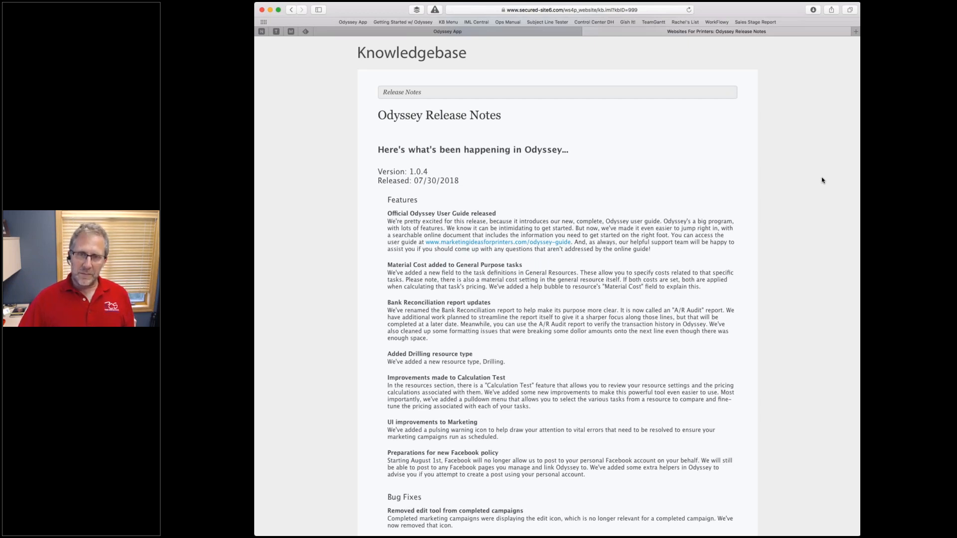
{"action": "scroll", "coordinate": [822, 180], "scroll_direction": "down", "scroll_amount": 1}
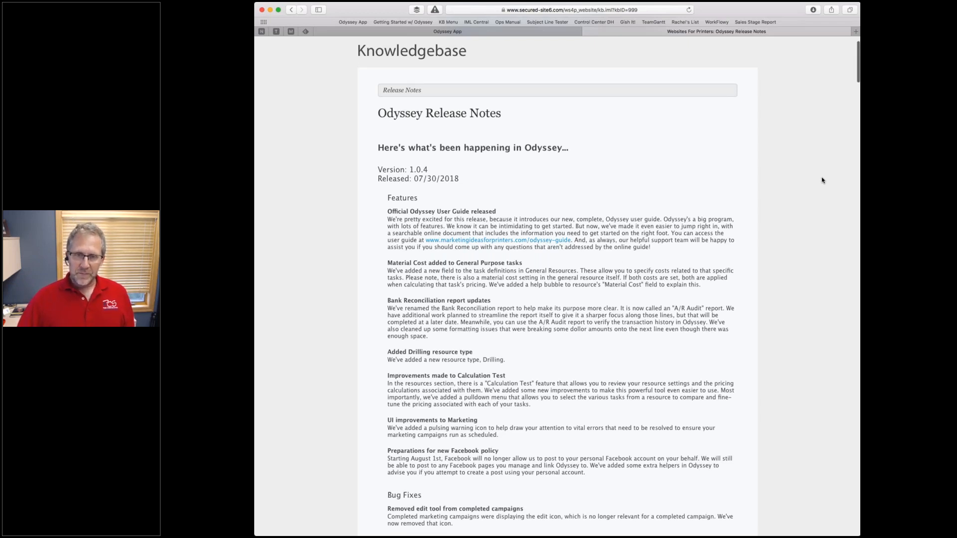
{"action": "scroll", "coordinate": [822, 180], "scroll_direction": "down", "scroll_amount": 1}
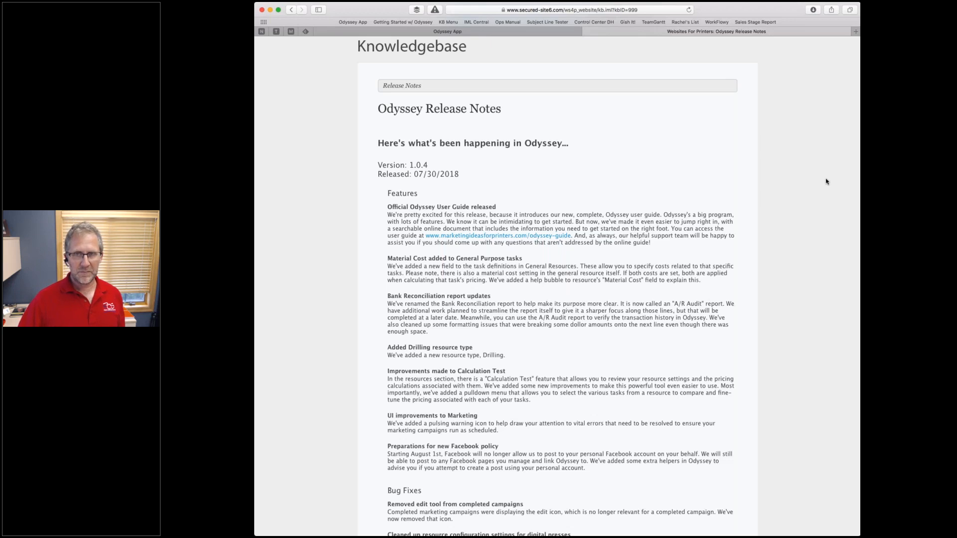
{"action": "scroll", "coordinate": [827, 182], "scroll_direction": "down", "scroll_amount": 1}
{"action": "scroll", "coordinate": [826, 181], "scroll_direction": "down", "scroll_amount": 1}
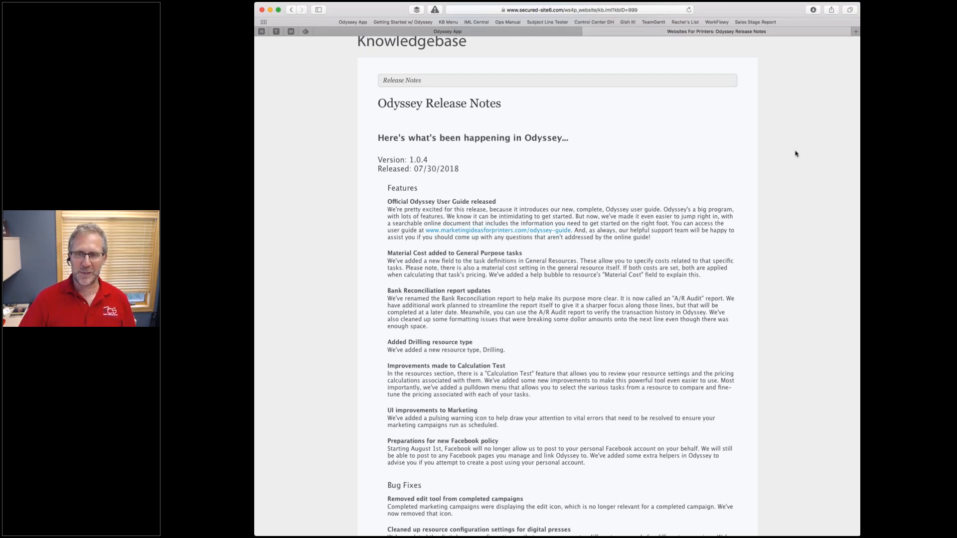
{"action": "scroll", "coordinate": [797, 155], "scroll_direction": "down", "scroll_amount": 1}
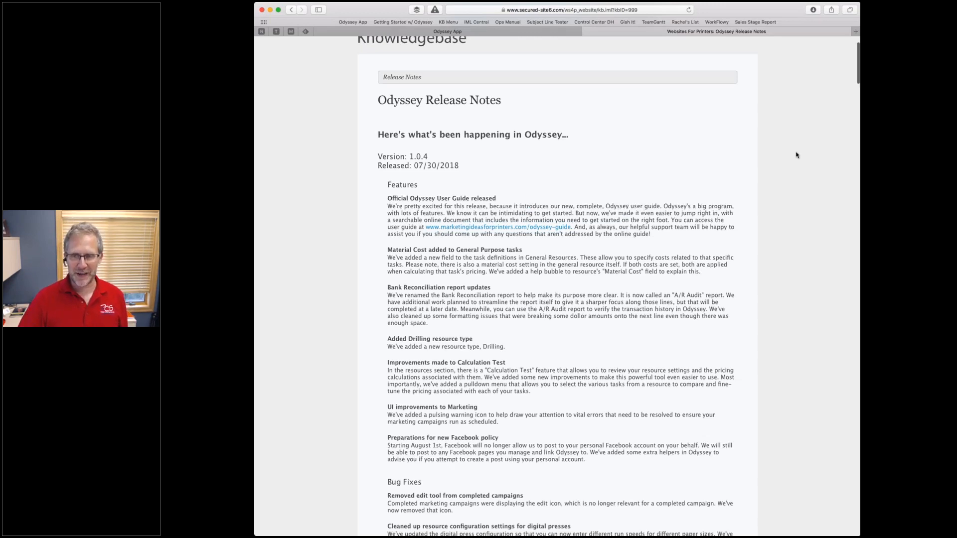
{"action": "scroll", "coordinate": [796, 156], "scroll_direction": "down", "scroll_amount": 15}
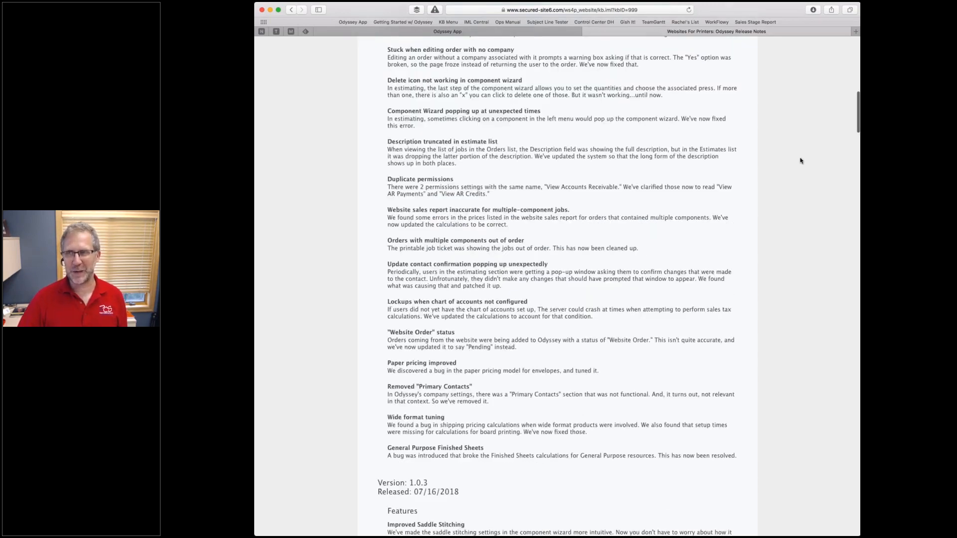
{"action": "scroll", "coordinate": [801, 161], "scroll_direction": "down", "scroll_amount": 10}
{"action": "scroll", "coordinate": [801, 162], "scroll_direction": "up", "scroll_amount": 20}
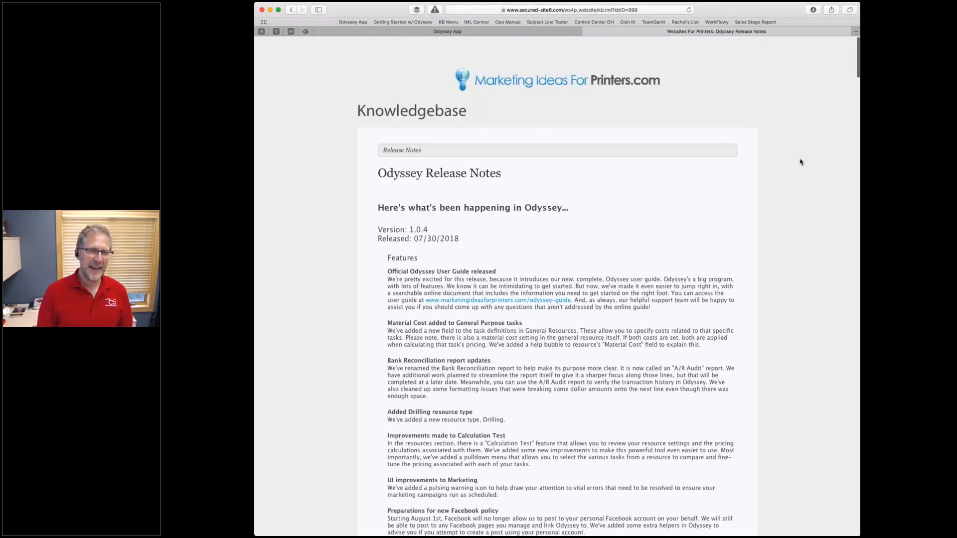
{"action": "scroll", "coordinate": [801, 162], "scroll_direction": "down", "scroll_amount": 1}
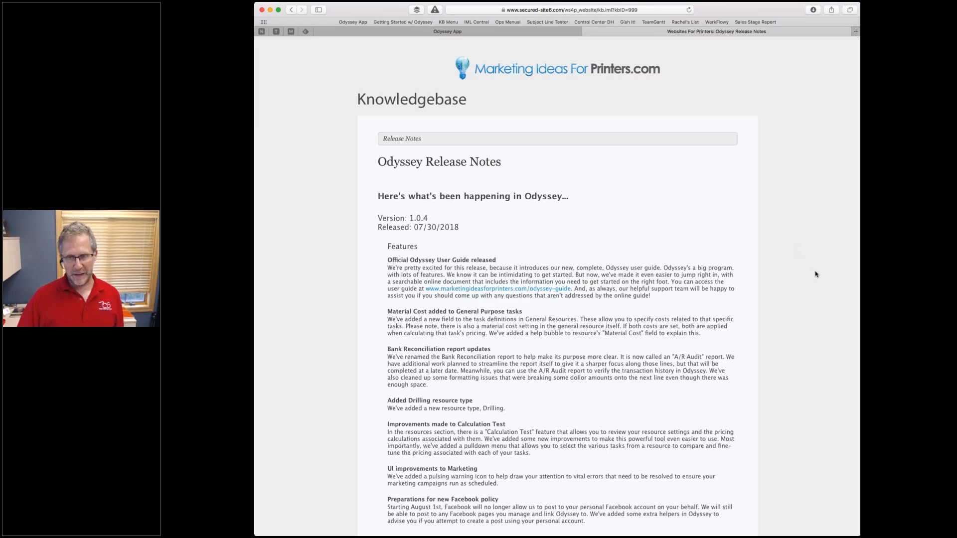
Return to the Odyssey dashboard and reopen the Odyssey Release Notes from its help resources.
{"action": "left_click", "coordinate": [559, 33]}
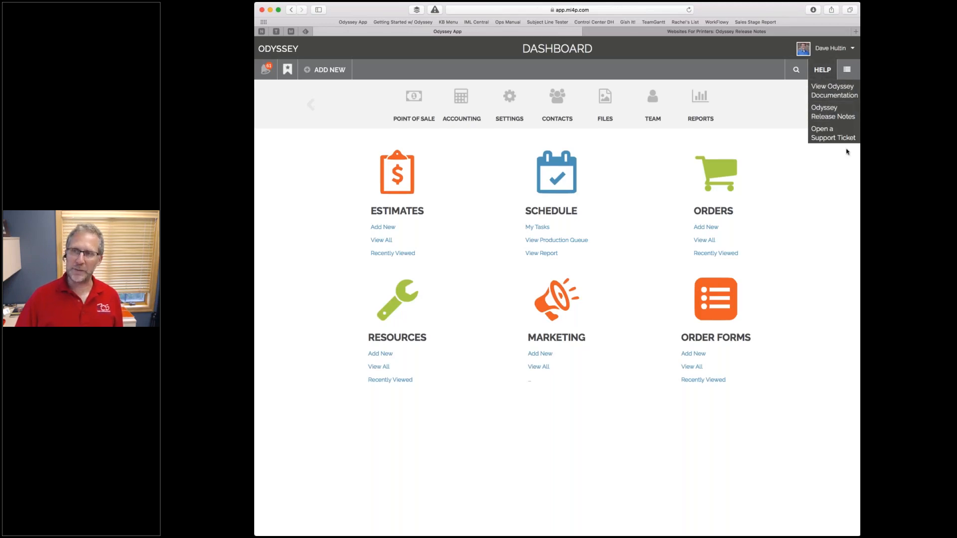
{"action": "left_click", "coordinate": [826, 72]}
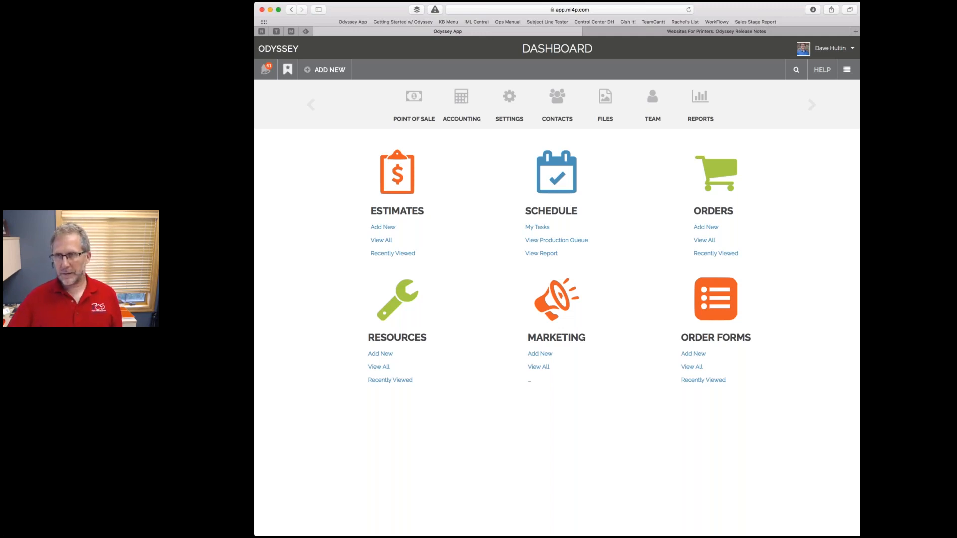
{"action": "left_click", "coordinate": [822, 70]}
{"action": "left_click", "coordinate": [827, 109]}
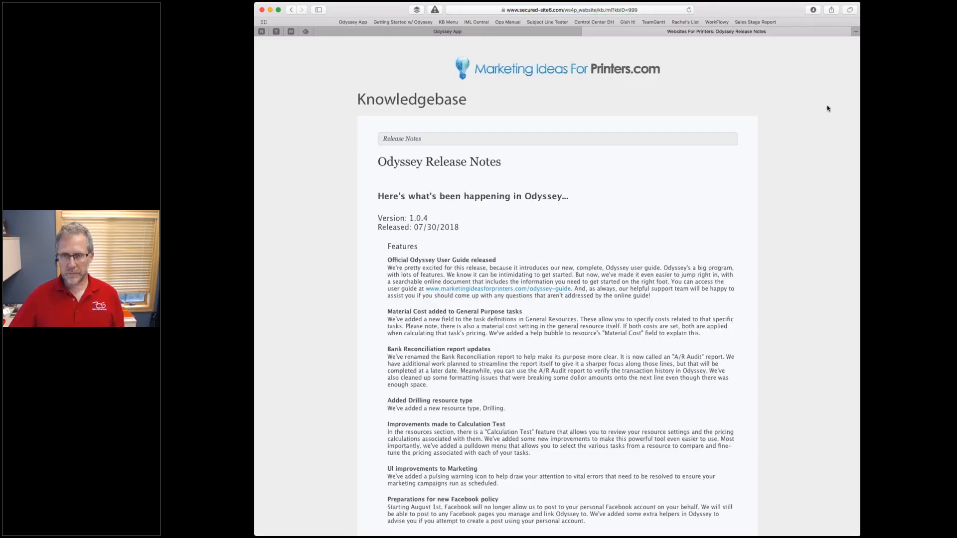
Read through the release notes for versions 1.0.4, 1.0.3 and 1.0.2, and return to the beginning of the page.
{"action": "scroll", "coordinate": [821, 144], "scroll_direction": "down", "scroll_amount": 1}
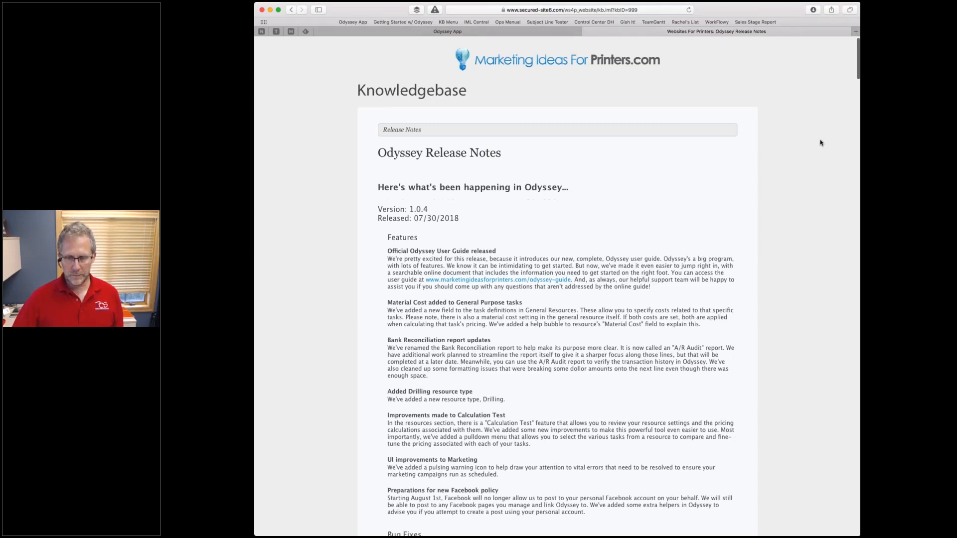
{"action": "scroll", "coordinate": [821, 143], "scroll_direction": "down", "scroll_amount": 5}
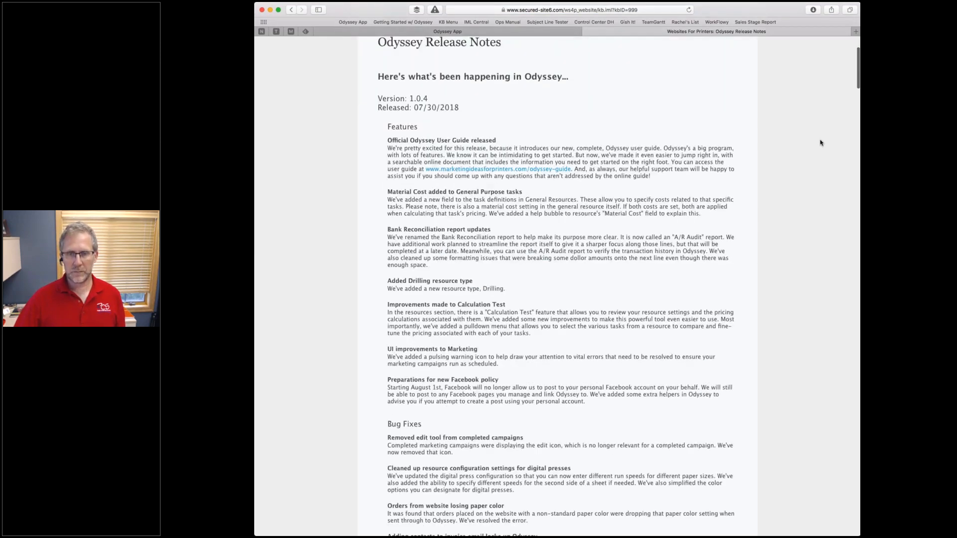
{"action": "scroll", "coordinate": [820, 144], "scroll_direction": "down", "scroll_amount": 10}
{"action": "scroll", "coordinate": [821, 143], "scroll_direction": "down", "scroll_amount": 6}
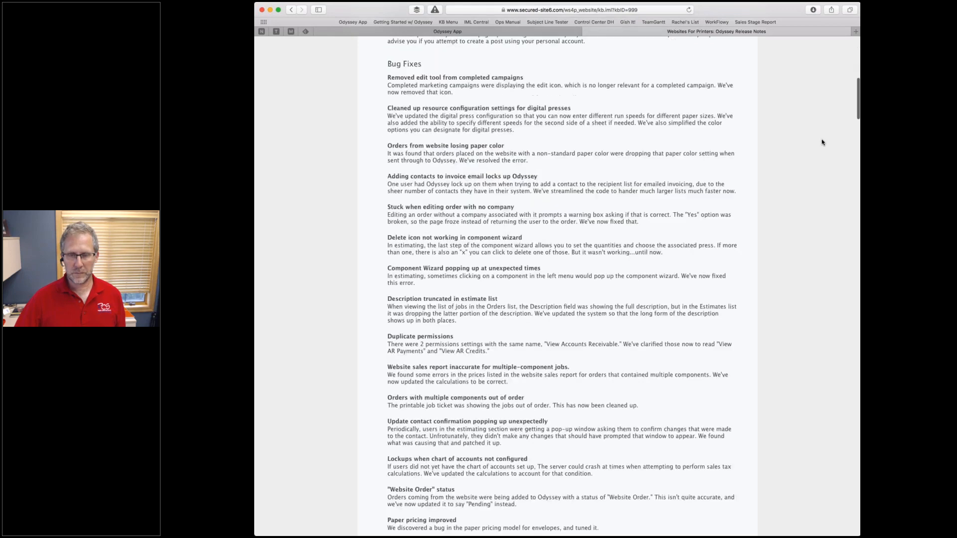
{"action": "scroll", "coordinate": [823, 142], "scroll_direction": "down", "scroll_amount": 11}
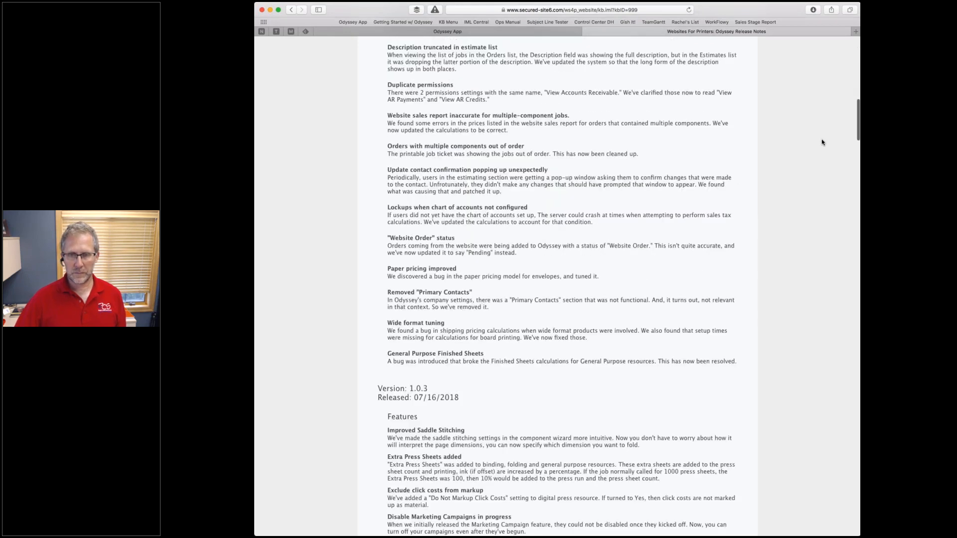
{"action": "scroll", "coordinate": [823, 142], "scroll_direction": "down", "scroll_amount": 8}
{"action": "scroll", "coordinate": [822, 142], "scroll_direction": "down", "scroll_amount": 6}
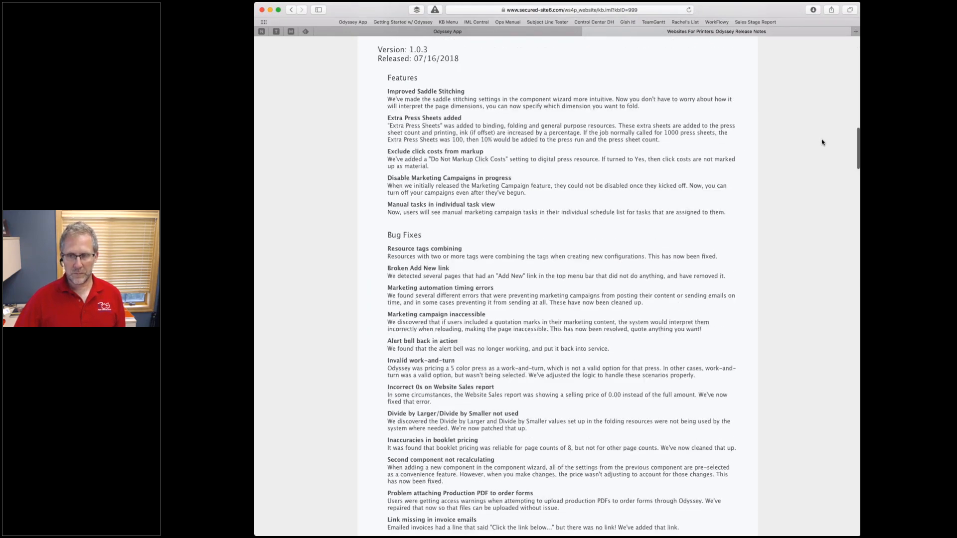
{"action": "scroll", "coordinate": [823, 142], "scroll_direction": "down", "scroll_amount": 6}
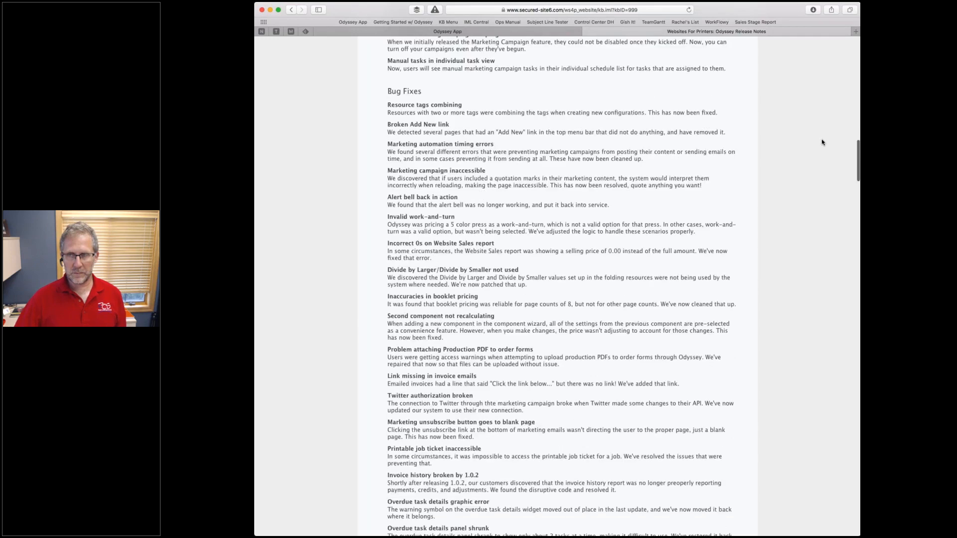
{"action": "scroll", "coordinate": [822, 143], "scroll_direction": "down", "scroll_amount": 11}
{"action": "scroll", "coordinate": [822, 143], "scroll_direction": "down", "scroll_amount": 8}
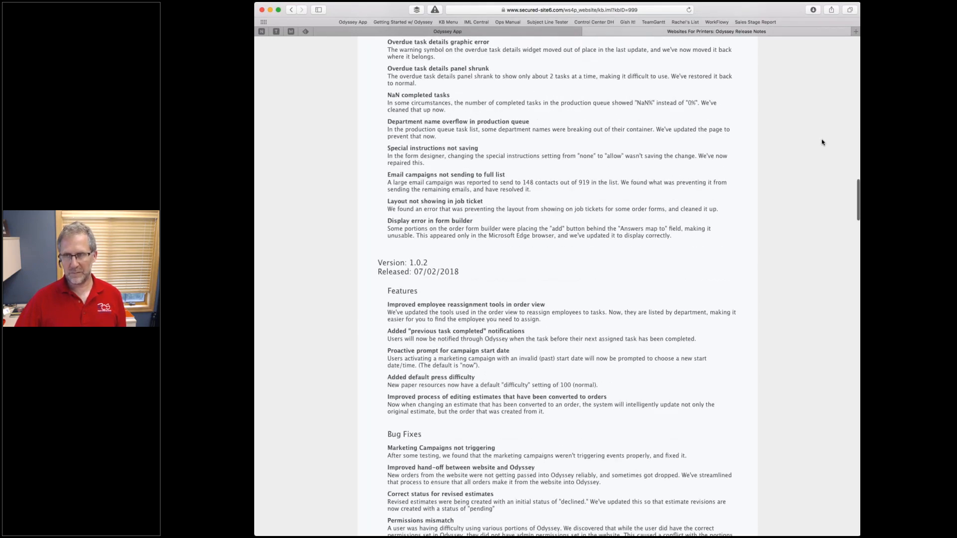
{"action": "scroll", "coordinate": [823, 143], "scroll_direction": "down", "scroll_amount": 2}
{"action": "scroll", "coordinate": [812, 137], "scroll_direction": "up", "scroll_amount": 3}
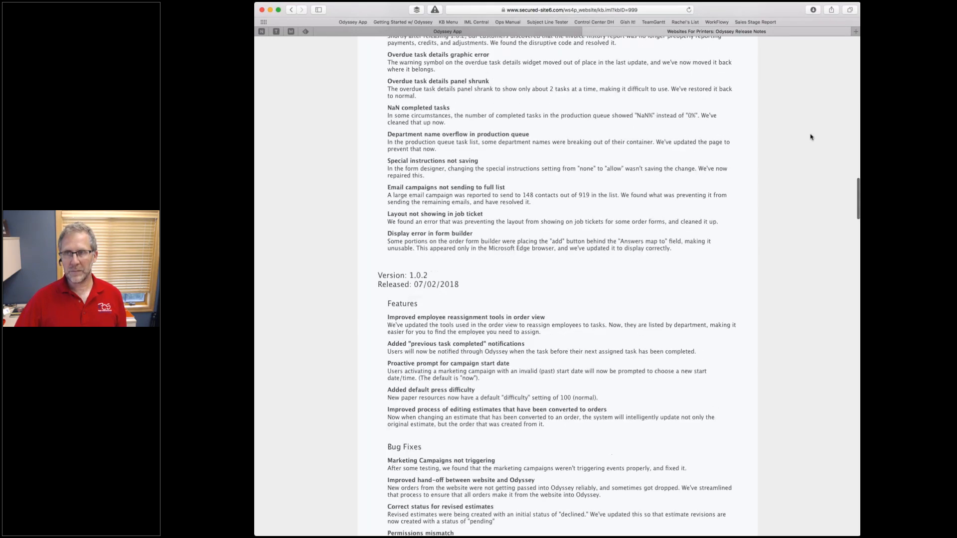
{"action": "scroll", "coordinate": [810, 137], "scroll_direction": "up", "scroll_amount": 15}
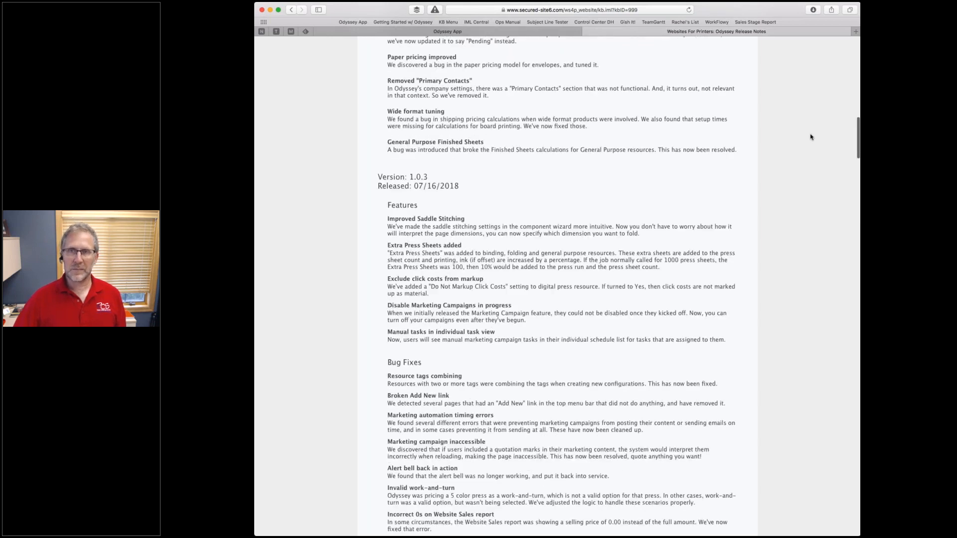
{"action": "scroll", "coordinate": [811, 137], "scroll_direction": "up", "scroll_amount": 20}
Open the list of all resources from the dashboard, view the Custom Resource Library and return to the list.
{"action": "left_click", "coordinate": [533, 30]}
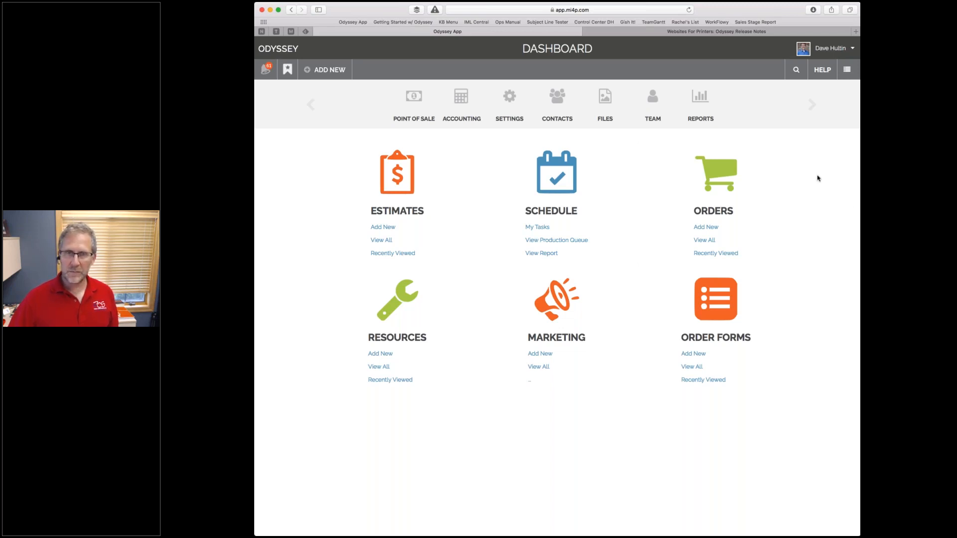
{"action": "left_click", "coordinate": [379, 368]}
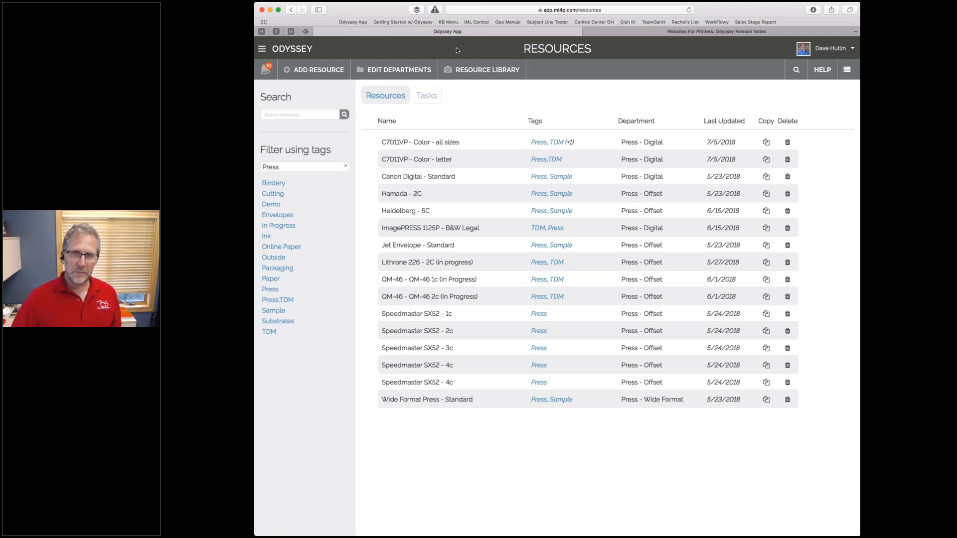
{"action": "left_click", "coordinate": [486, 72]}
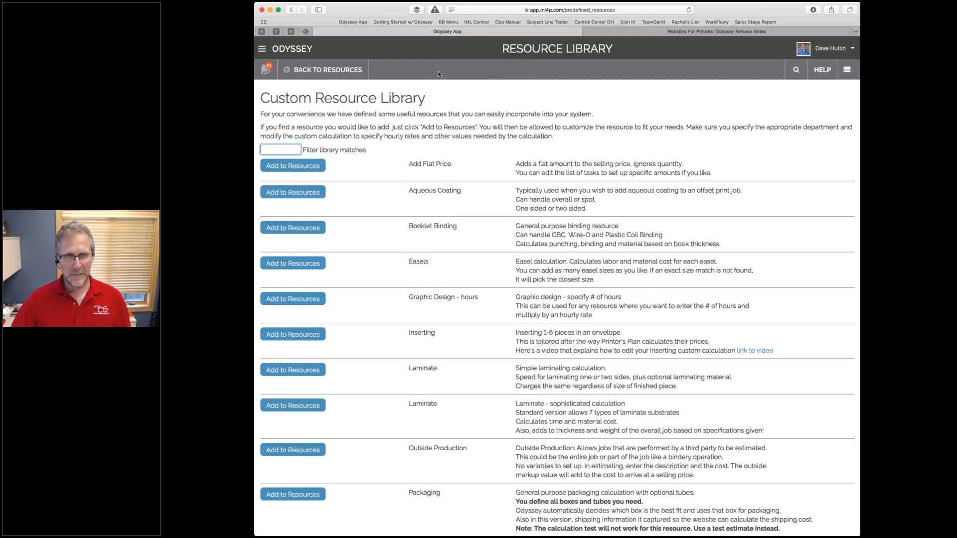
{"action": "left_click", "coordinate": [347, 74]}
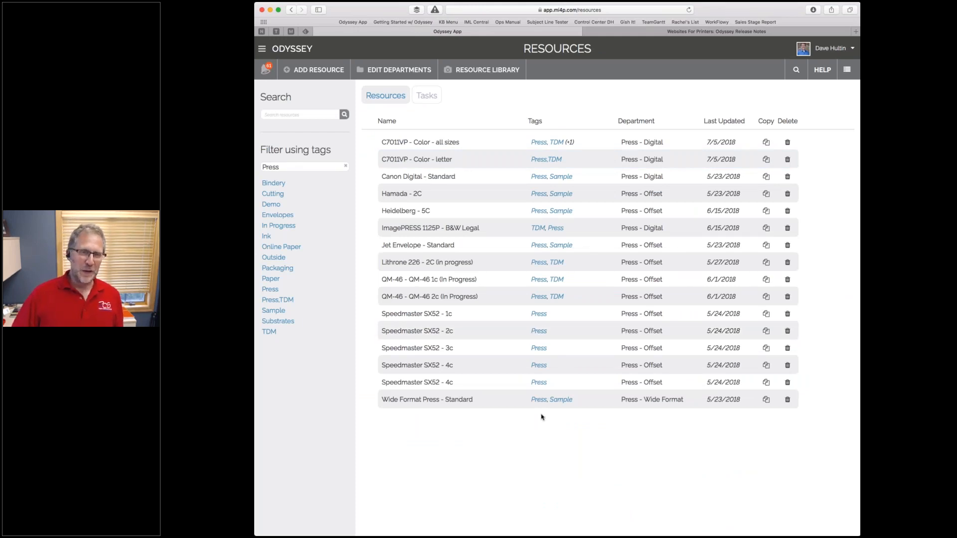
Look over the resource types that can be added and start a new Drilling resource.
{"action": "left_click", "coordinate": [324, 71]}
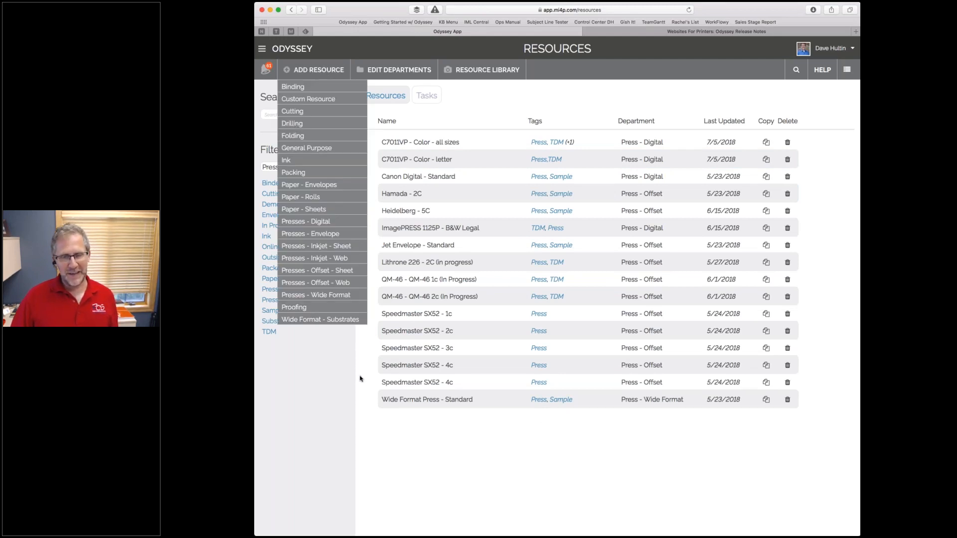
{"action": "left_click", "coordinate": [329, 70]}
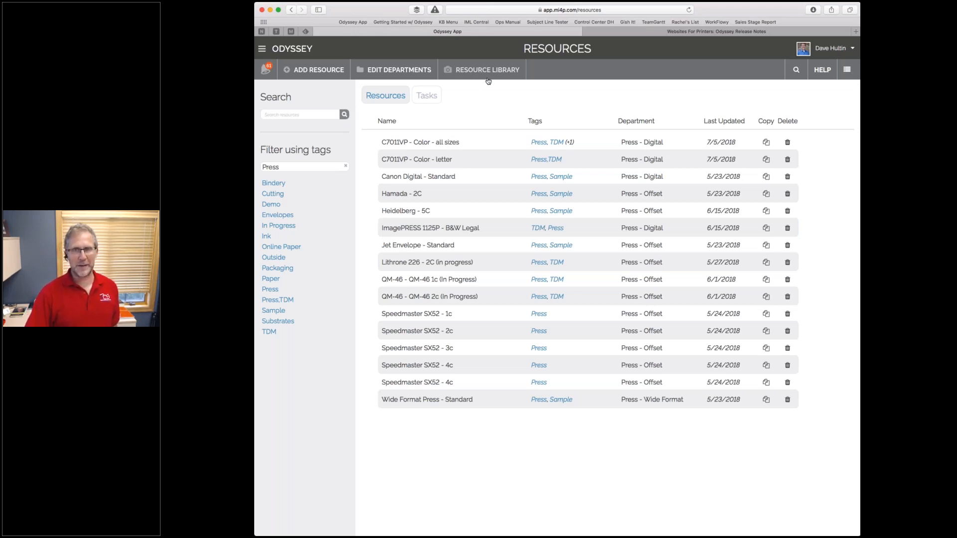
{"action": "left_click", "coordinate": [324, 75]}
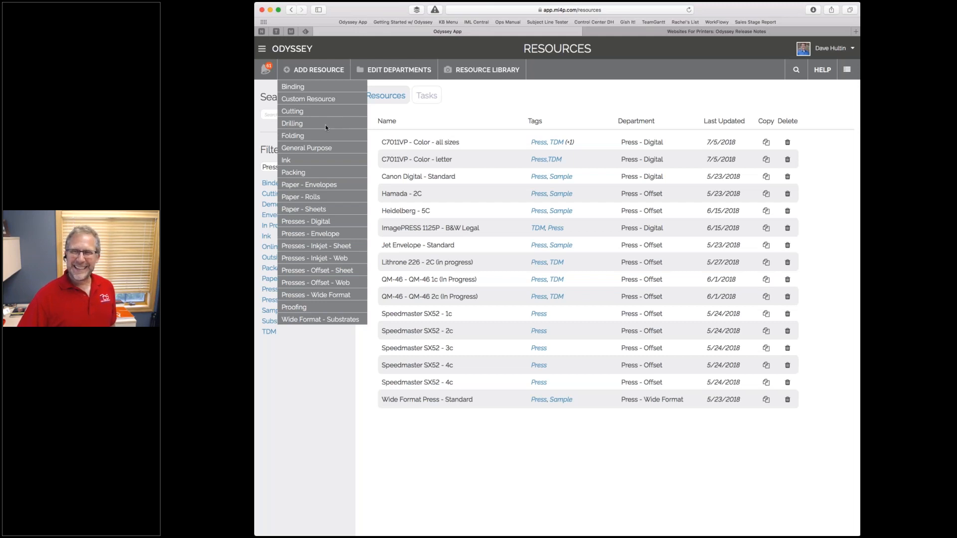
{"action": "left_click", "coordinate": [296, 128]}
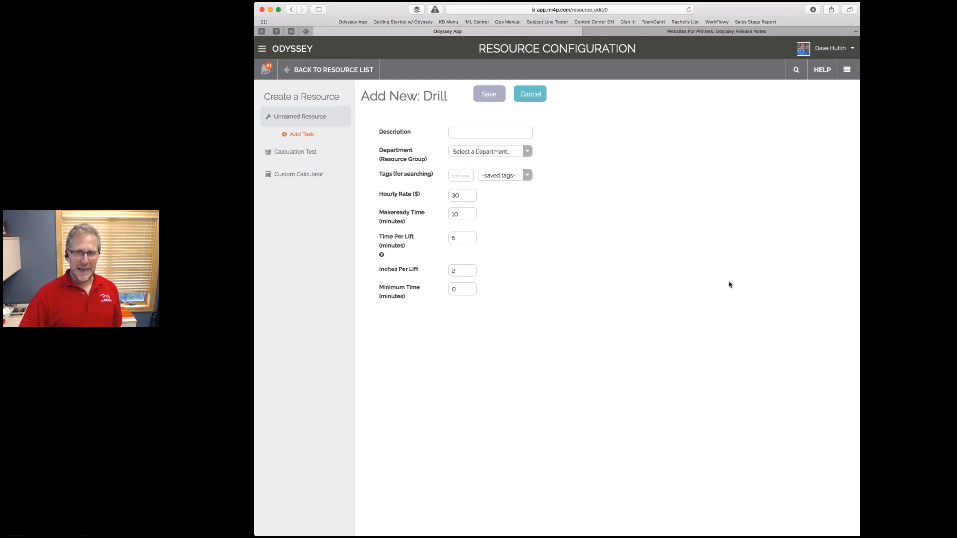
Give the new drill resource the description Drilling.
{"action": "left_click", "coordinate": [503, 134]}
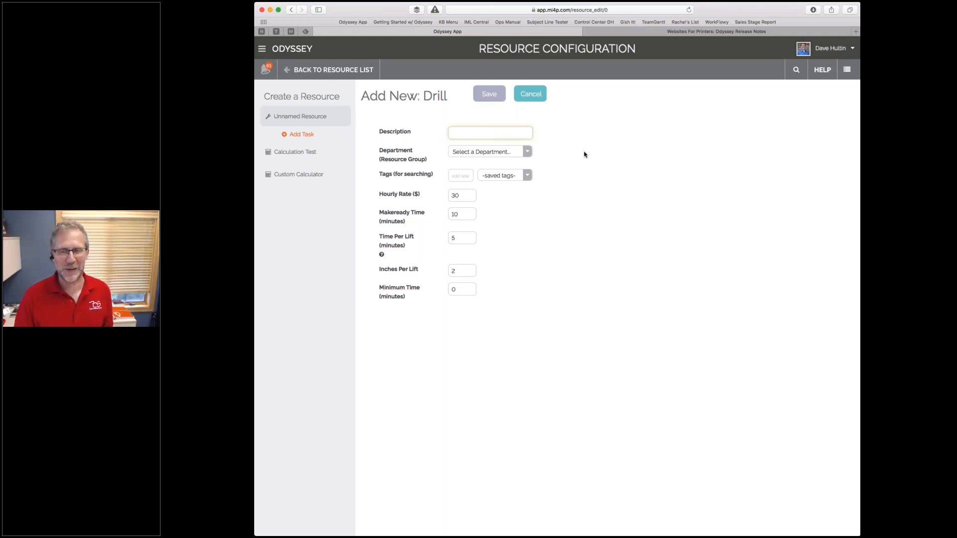
{"action": "type", "text": "Drilling"}
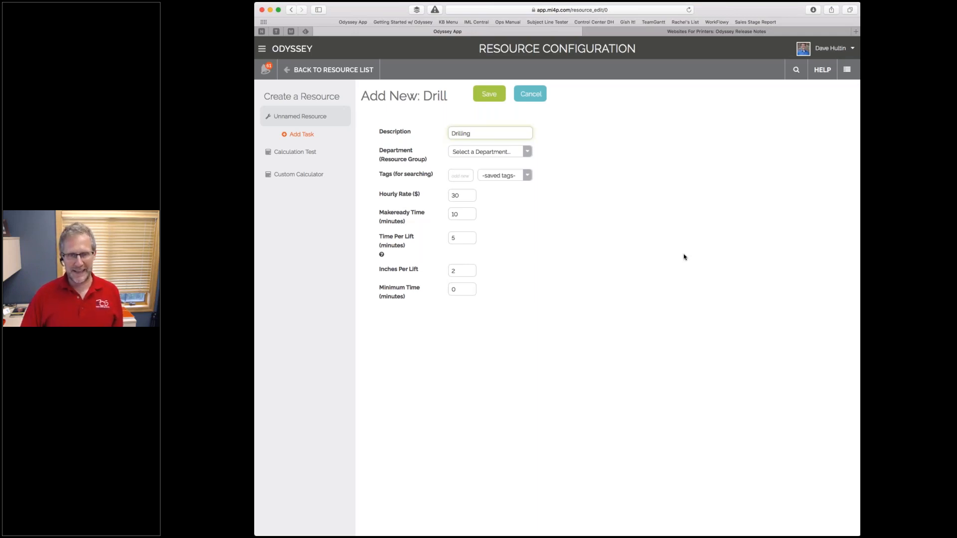
{"action": "left_click", "coordinate": [594, 338]}
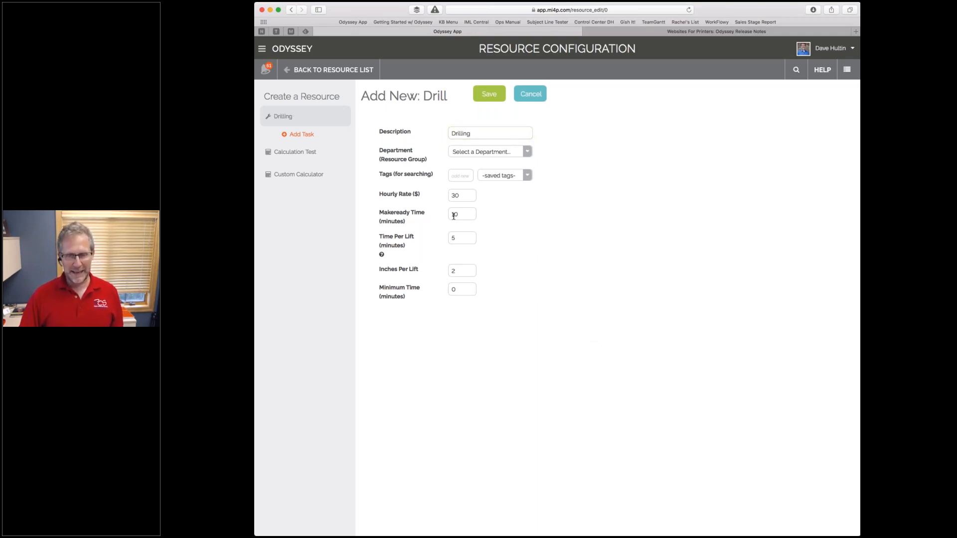
Review the drill resource's inches per lift, time per lift and makeready time settings.
{"action": "left_click", "coordinate": [472, 273]}
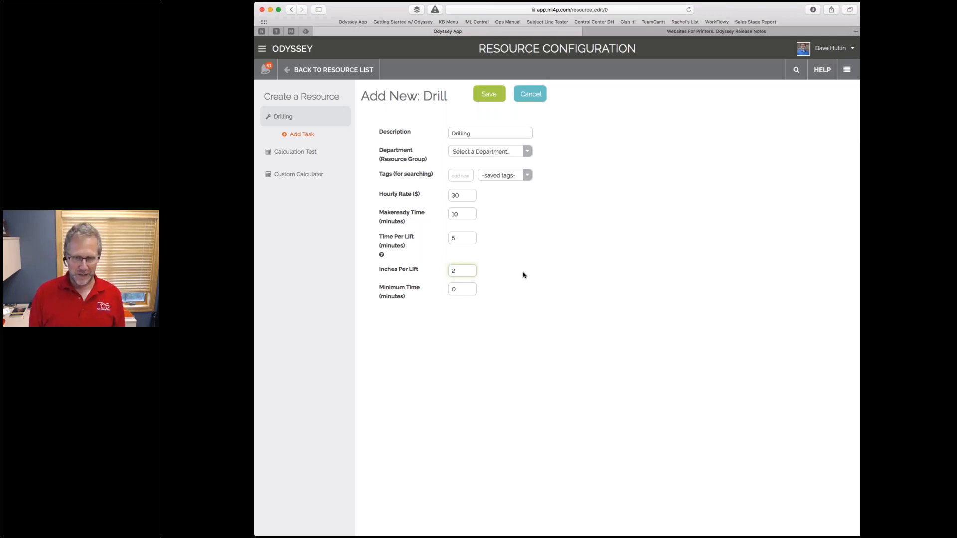
{"action": "left_click", "coordinate": [451, 238]}
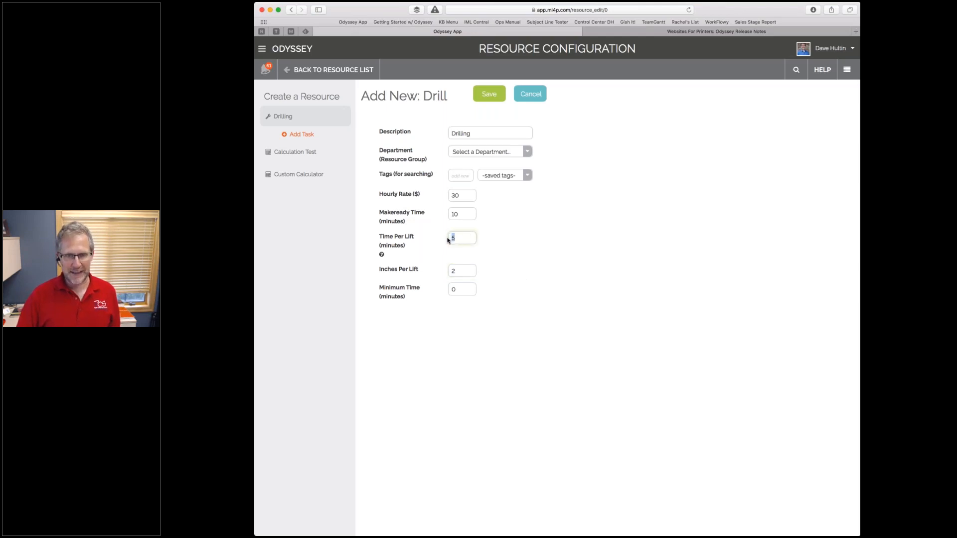
{"action": "double_click", "coordinate": [467, 216]}
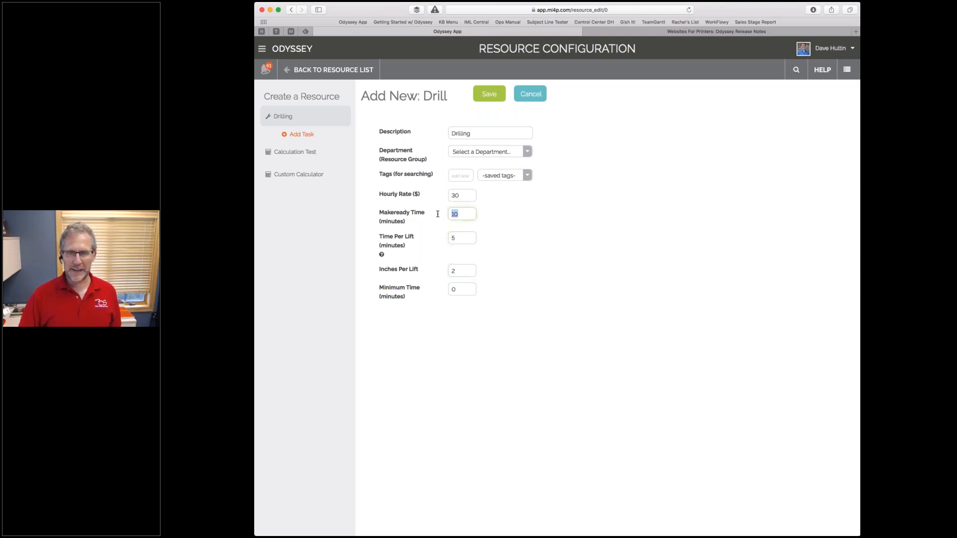
{"action": "left_click", "coordinate": [468, 216]}
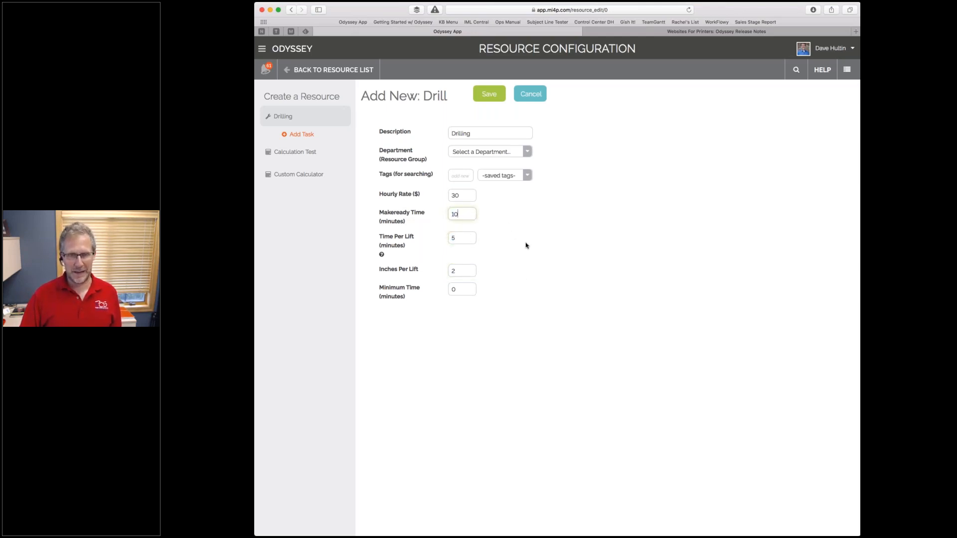
{"action": "left_click", "coordinate": [526, 270]}
{"action": "left_click", "coordinate": [466, 271]}
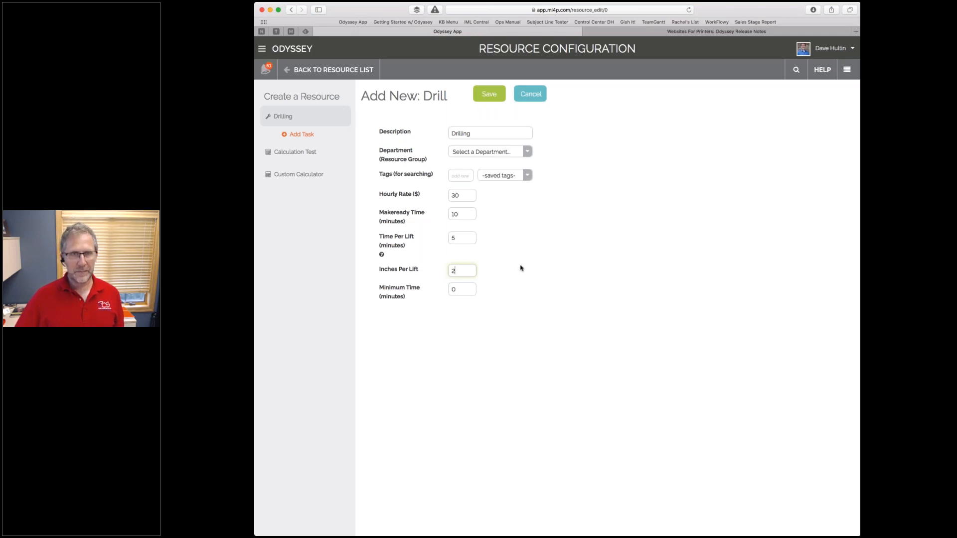
{"action": "left_click", "coordinate": [754, 143]}
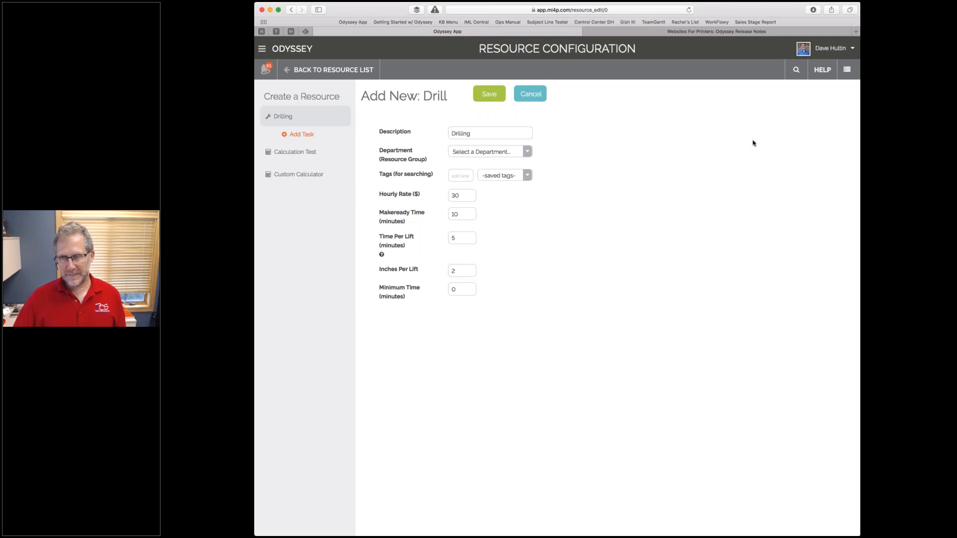
Open the Odyssey Documentation from the help resources and dismiss the chat invitation.
{"action": "left_click", "coordinate": [822, 74]}
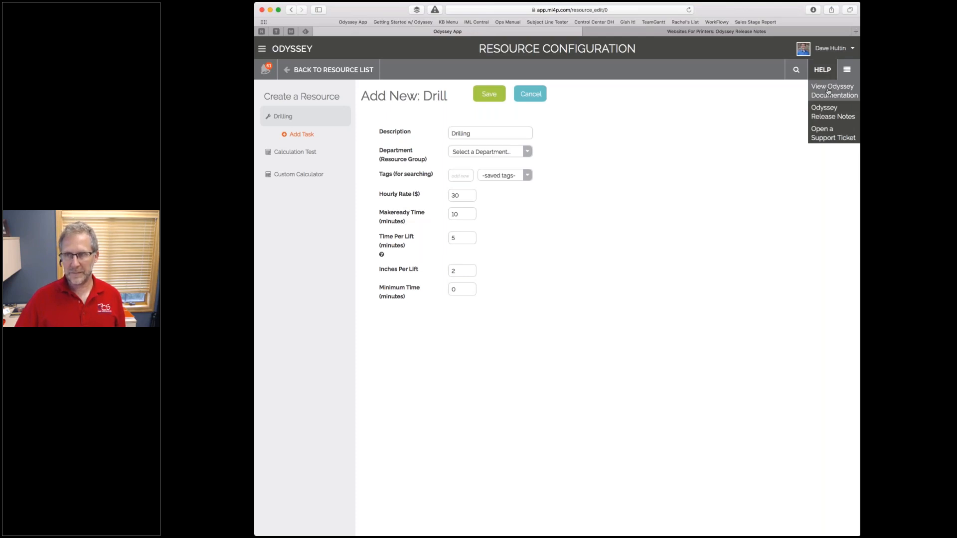
{"action": "left_click", "coordinate": [829, 92]}
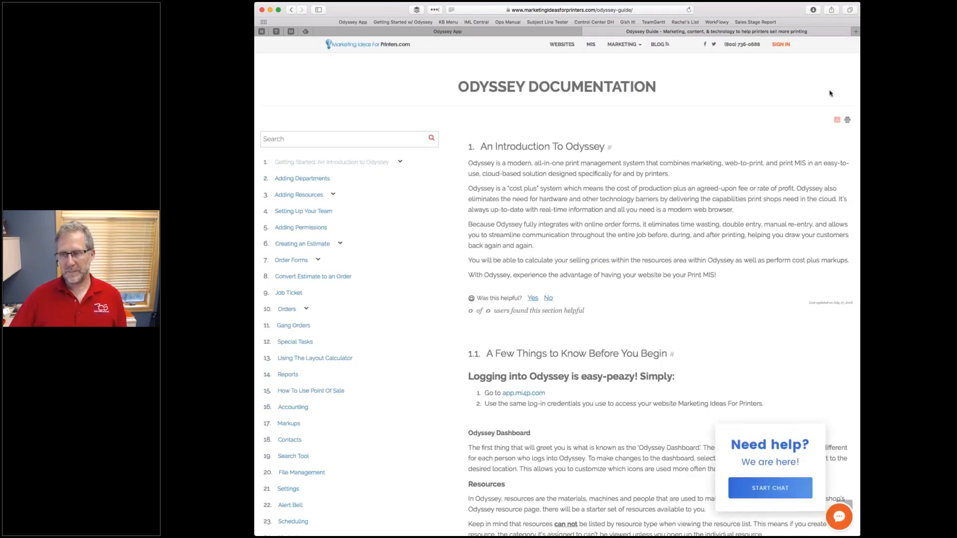
{"action": "left_click", "coordinate": [836, 416]}
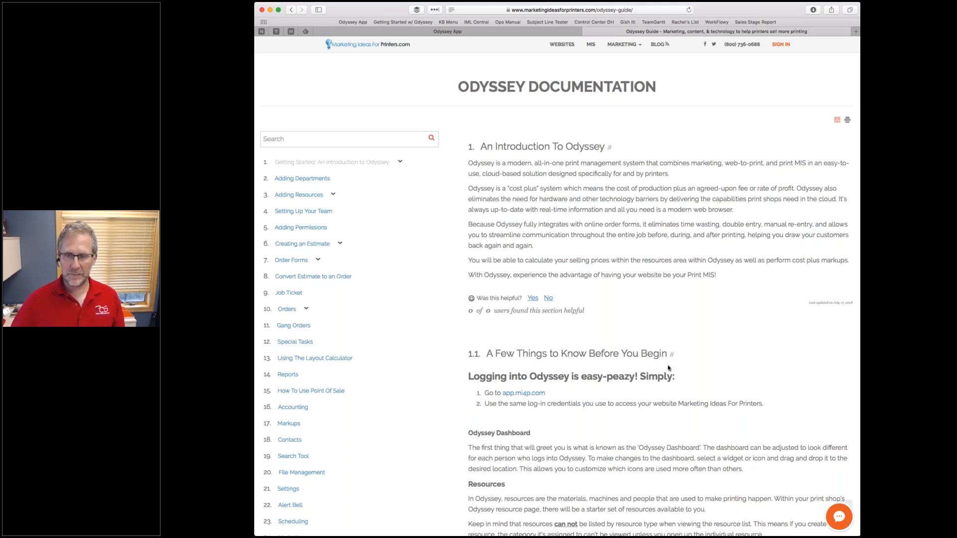
Read through the guide's introduction, covering resources, tags and tasks.
{"action": "scroll", "coordinate": [668, 368], "scroll_direction": "down", "scroll_amount": 1}
{"action": "scroll", "coordinate": [669, 368], "scroll_direction": "down", "scroll_amount": 10}
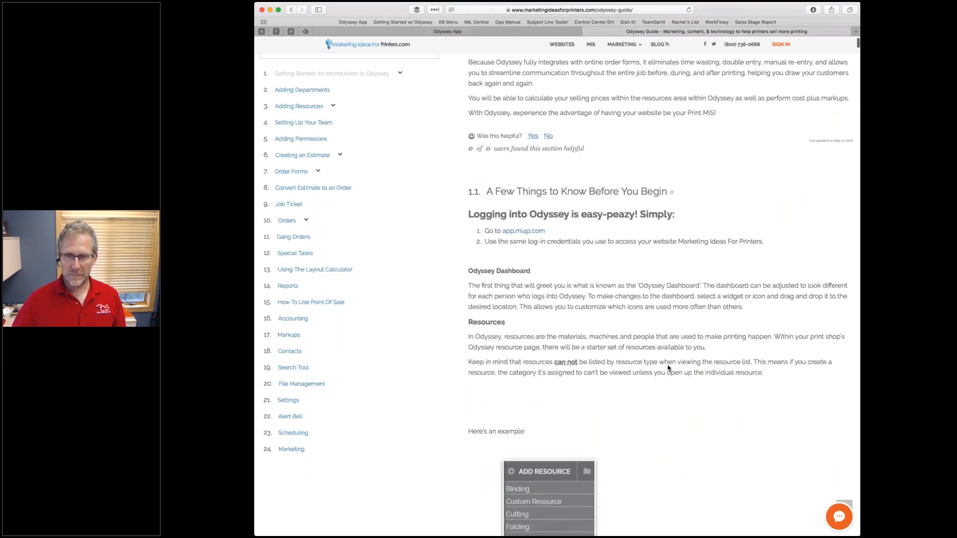
{"action": "scroll", "coordinate": [668, 369], "scroll_direction": "down", "scroll_amount": 3}
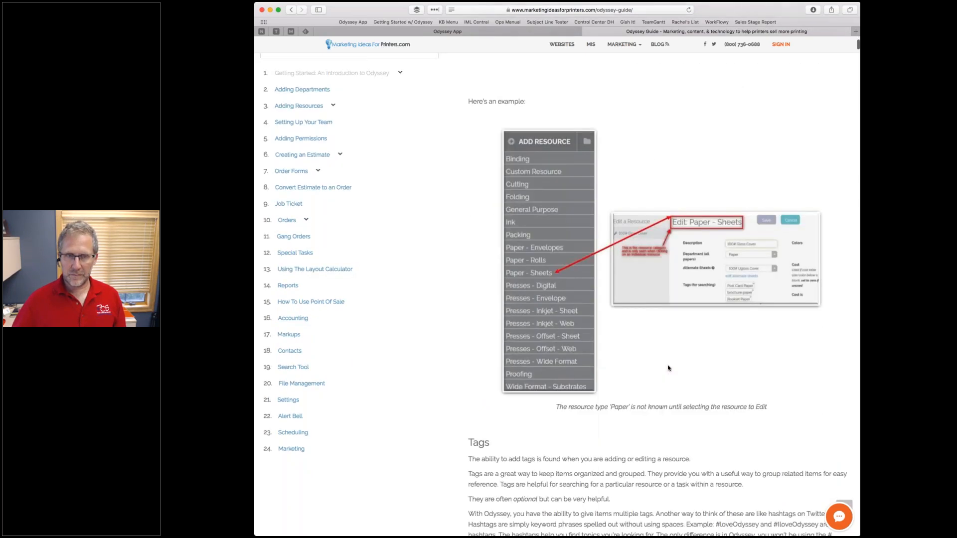
{"action": "scroll", "coordinate": [668, 368], "scroll_direction": "down", "scroll_amount": 4}
{"action": "scroll", "coordinate": [669, 368], "scroll_direction": "down", "scroll_amount": 3}
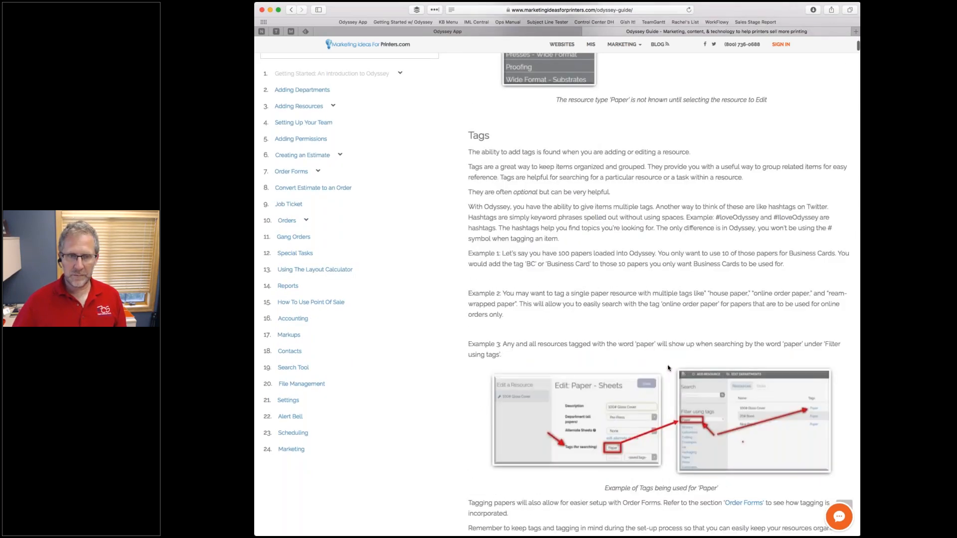
{"action": "scroll", "coordinate": [668, 369], "scroll_direction": "down", "scroll_amount": 2}
{"action": "scroll", "coordinate": [668, 369], "scroll_direction": "down", "scroll_amount": 2}
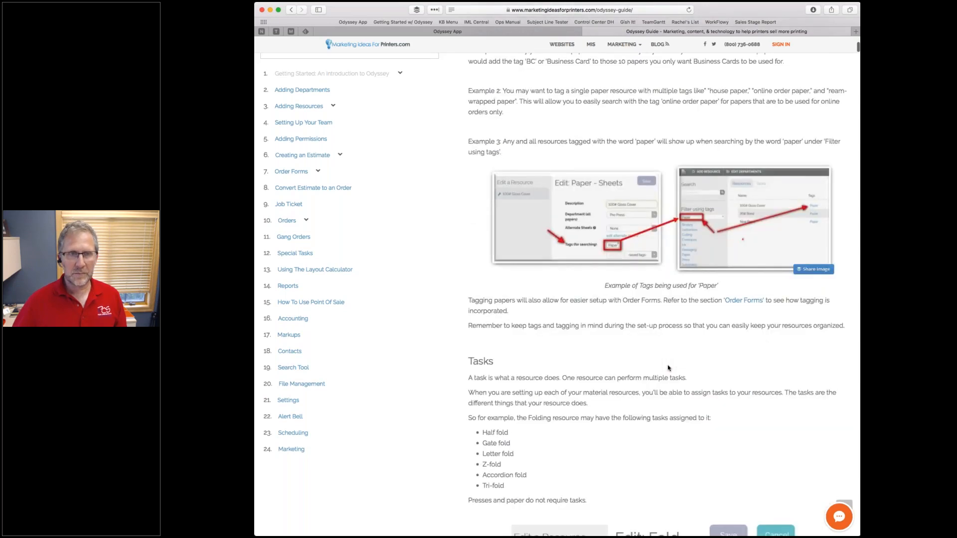
{"action": "scroll", "coordinate": [669, 368], "scroll_direction": "down", "scroll_amount": 1}
{"action": "scroll", "coordinate": [669, 369], "scroll_direction": "down", "scroll_amount": 1}
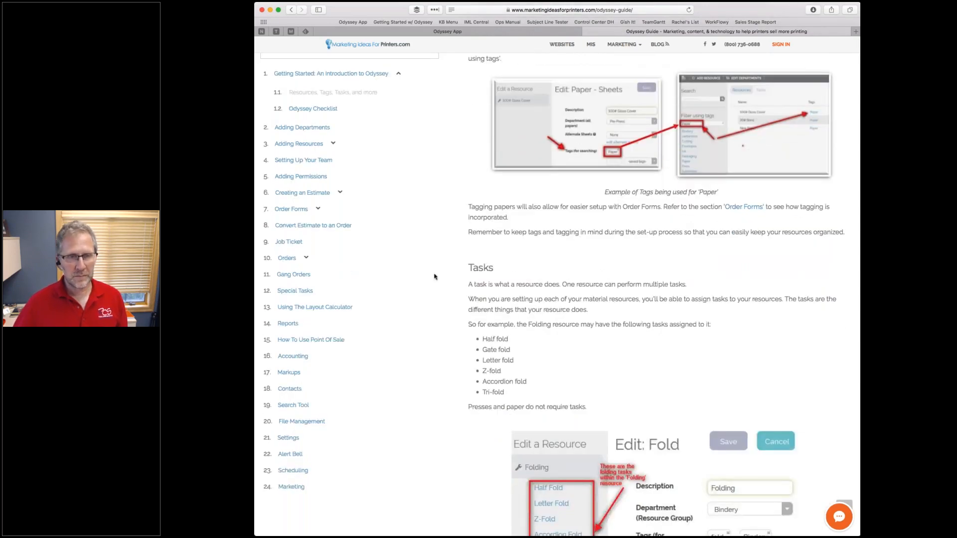
Expand the Adding Resources section of the guide, then return to the introduction at the beginning.
{"action": "left_click", "coordinate": [309, 194]}
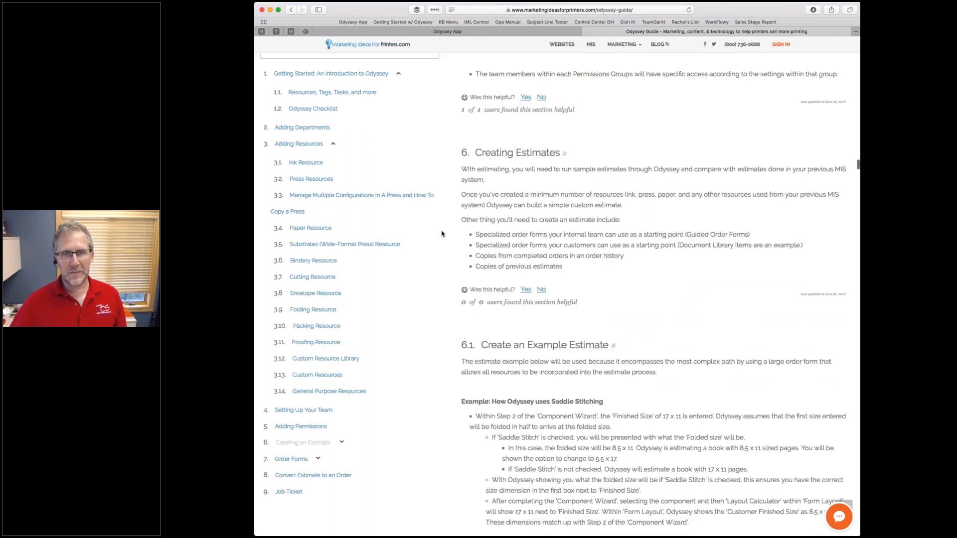
{"action": "left_click", "coordinate": [380, 76]}
{"action": "left_click", "coordinate": [380, 76]}
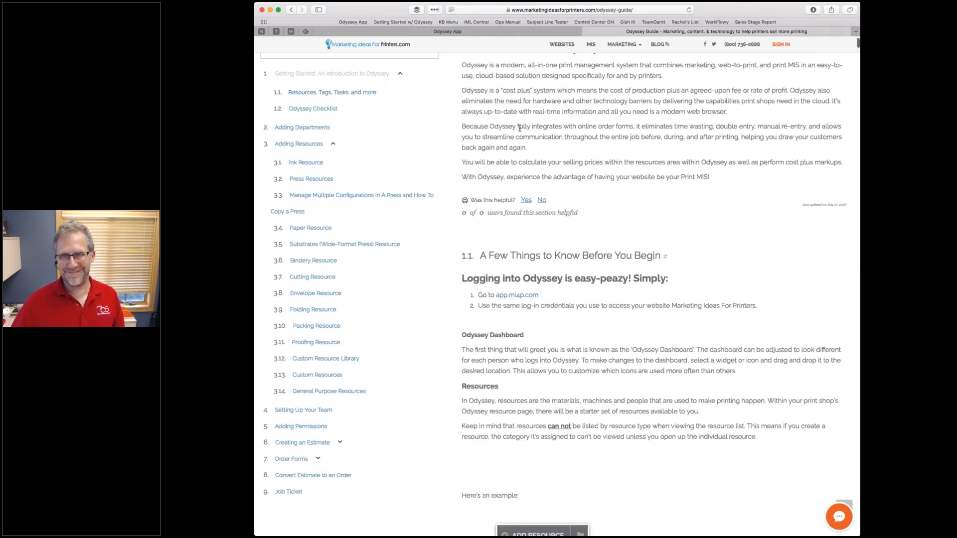
{"action": "scroll", "coordinate": [520, 128], "scroll_direction": "up", "scroll_amount": 2}
{"action": "scroll", "coordinate": [557, 294], "scroll_direction": "up", "scroll_amount": 2}
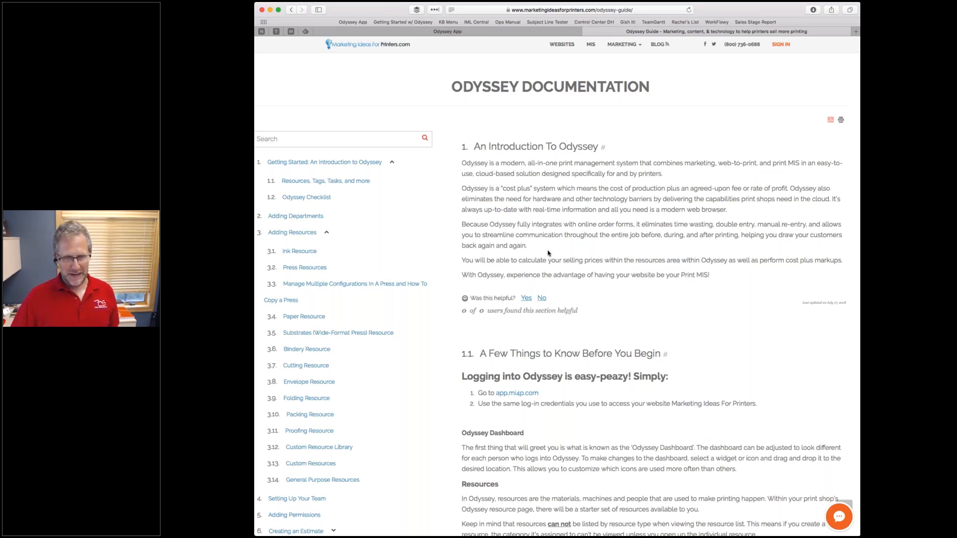
{"action": "scroll", "coordinate": [548, 253], "scroll_direction": "down", "scroll_amount": 1}
{"action": "scroll", "coordinate": [548, 253], "scroll_direction": "down", "scroll_amount": 4}
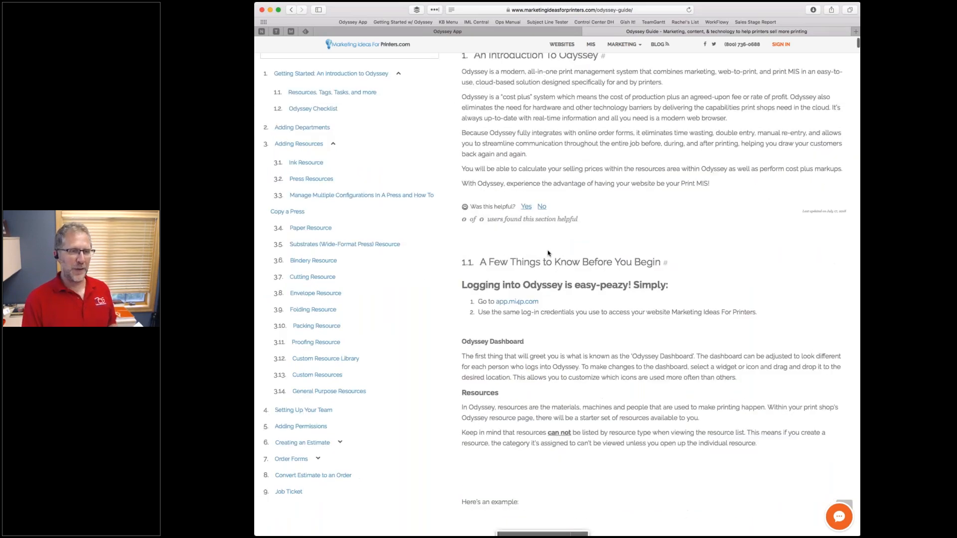
{"action": "scroll", "coordinate": [548, 253], "scroll_direction": "up", "scroll_amount": 4}
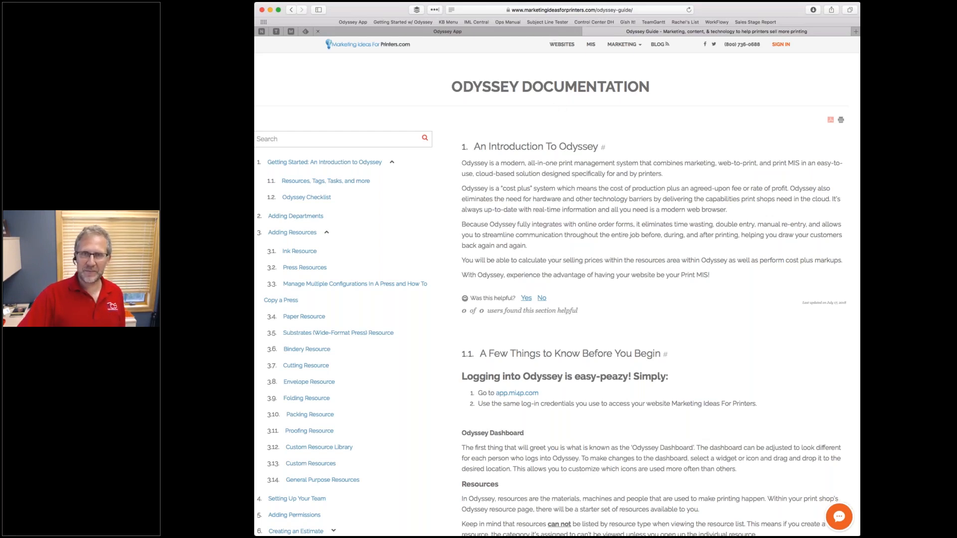
Return to the Odyssey app, leave the drill resource unsaved for the dashboard and view the available help resources.
{"action": "left_click", "coordinate": [434, 32]}
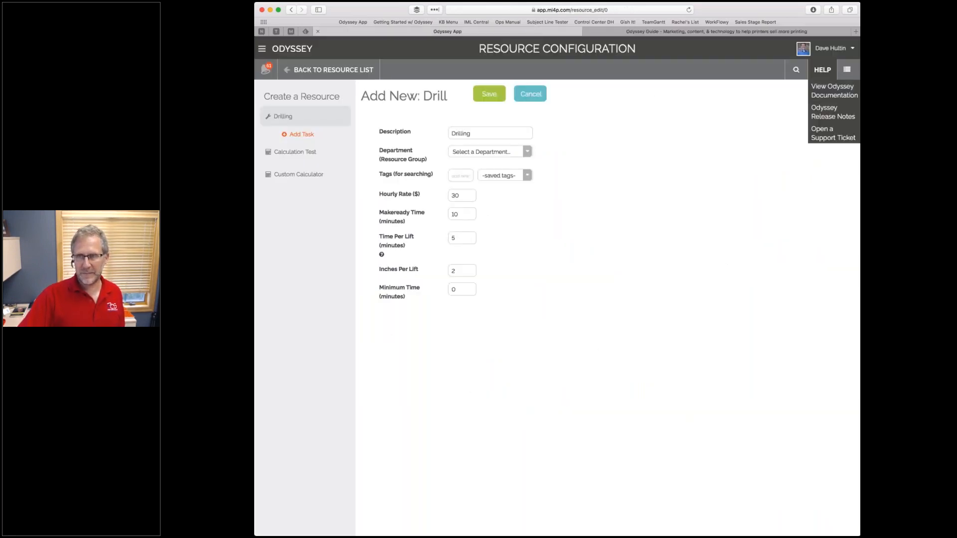
{"action": "left_click", "coordinate": [298, 52]}
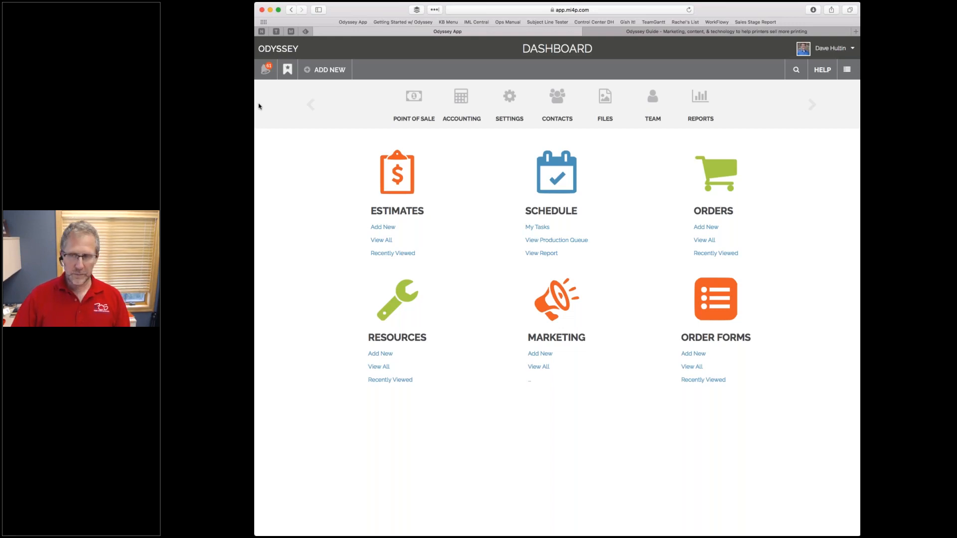
{"action": "left_click", "coordinate": [826, 74]}
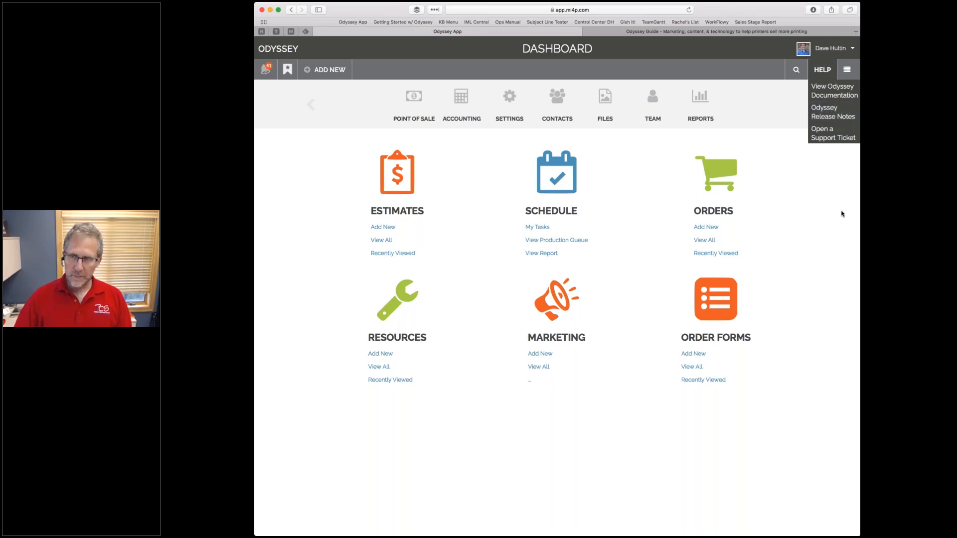
{"action": "left_click", "coordinate": [823, 71]}
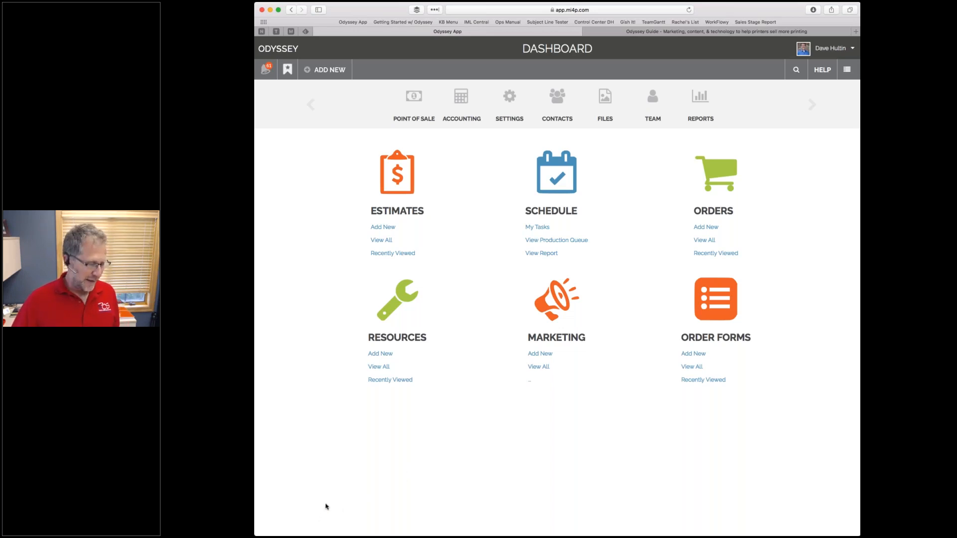
Show the recently viewed resources, list all resources and open the C7011VP - Color - all sizes press for editing.
{"action": "left_click", "coordinate": [394, 380]}
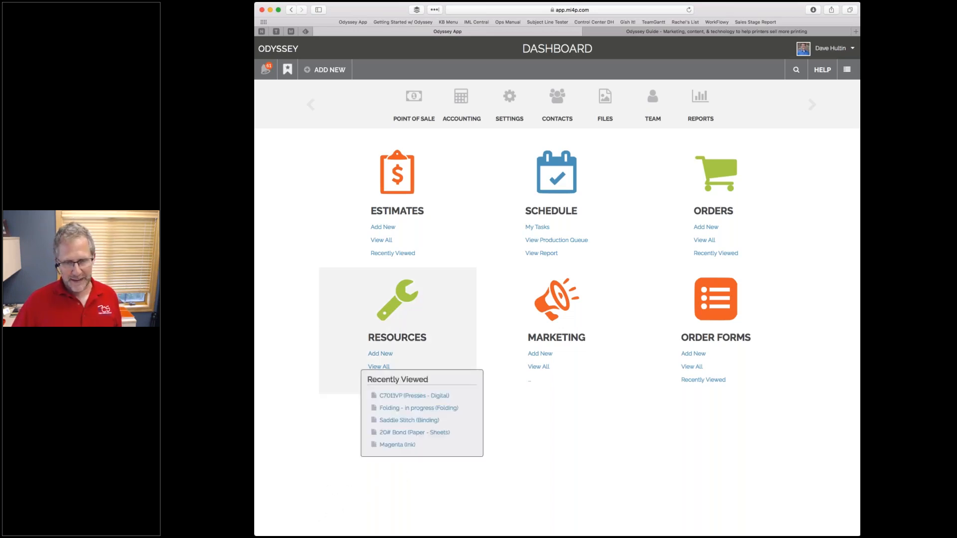
{"action": "left_click", "coordinate": [379, 367]}
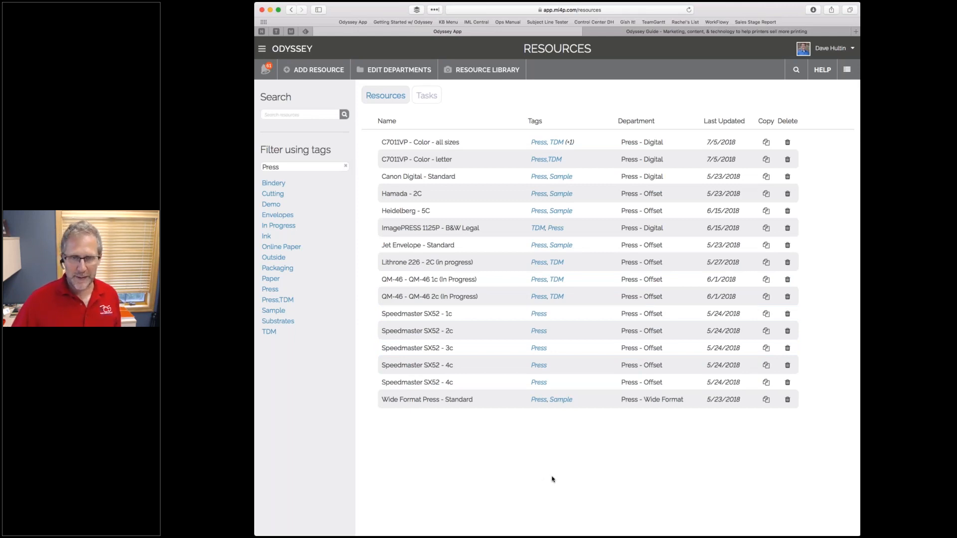
{"action": "left_click", "coordinate": [441, 144]}
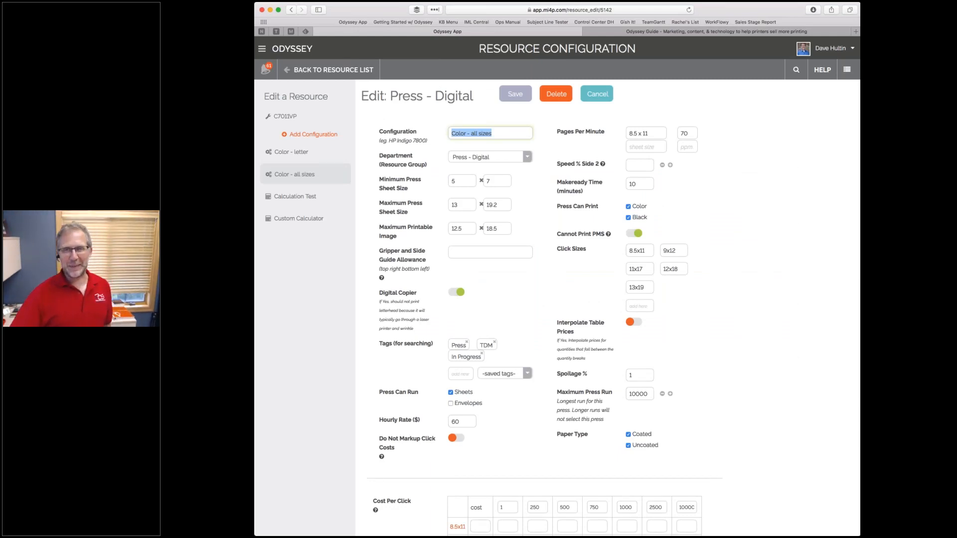
Add a pages-per-minute entry of 35 for the 11 x 17 sheet size on the digital press.
{"action": "left_click", "coordinate": [776, 281]}
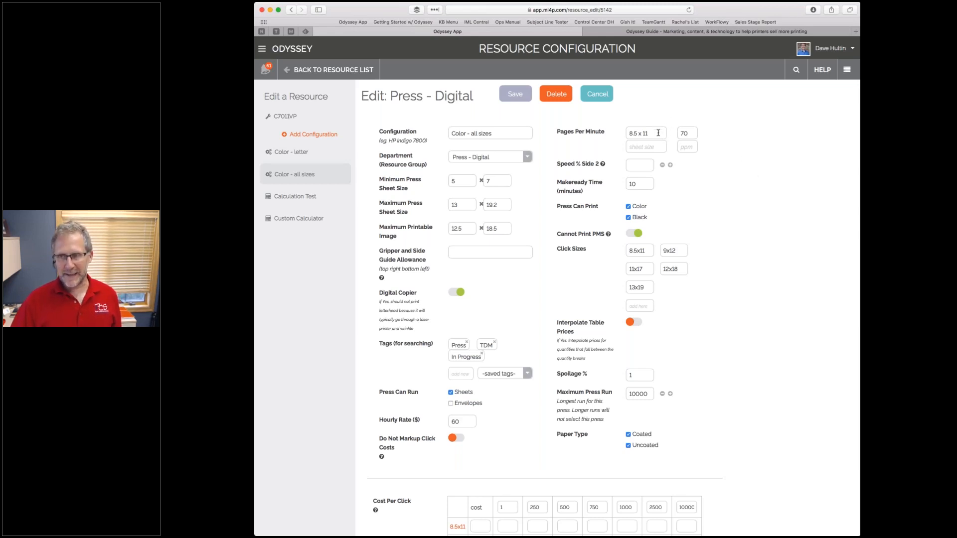
{"action": "double_click", "coordinate": [691, 133]}
{"action": "left_click", "coordinate": [691, 133]}
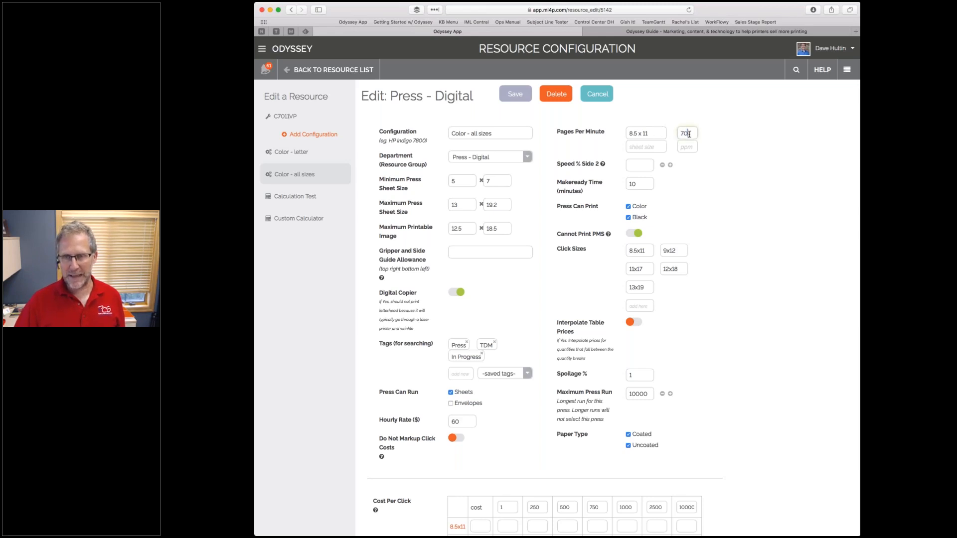
{"action": "triple_click", "coordinate": [654, 133]}
{"action": "left_click", "coordinate": [655, 133]}
{"action": "left_click", "coordinate": [654, 146]}
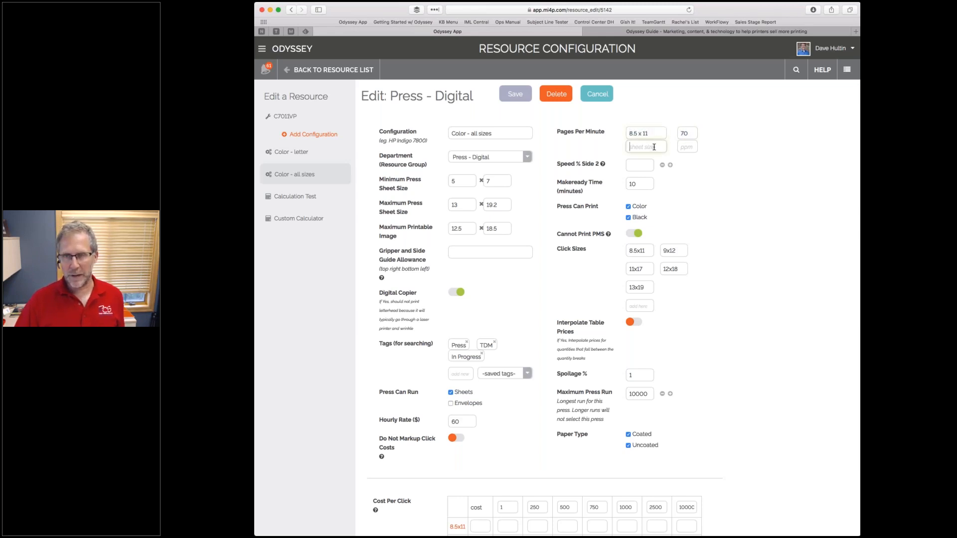
{"action": "type", "text": "11 x"}
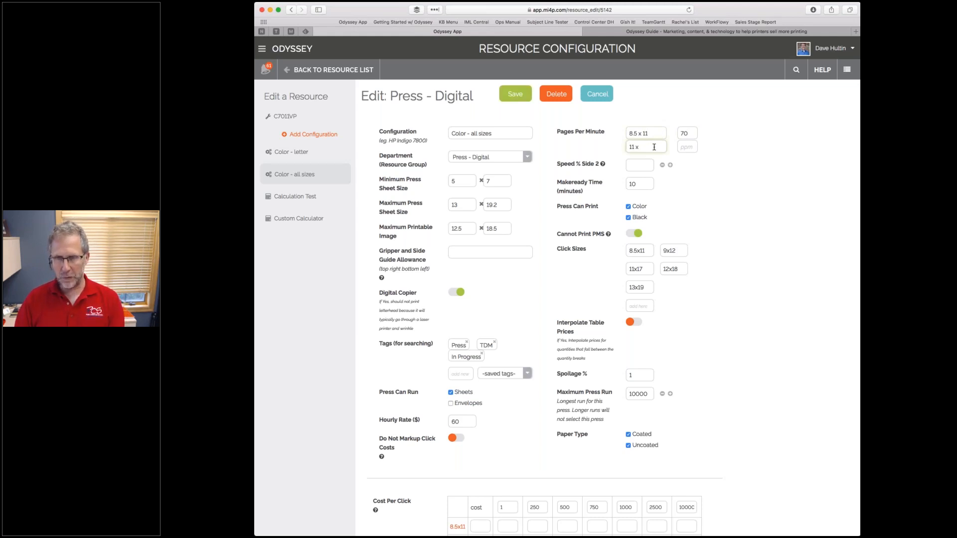
{"action": "type", "text": " 17"}
{"action": "key", "text": "Tab"}
{"action": "type", "text": "35"}
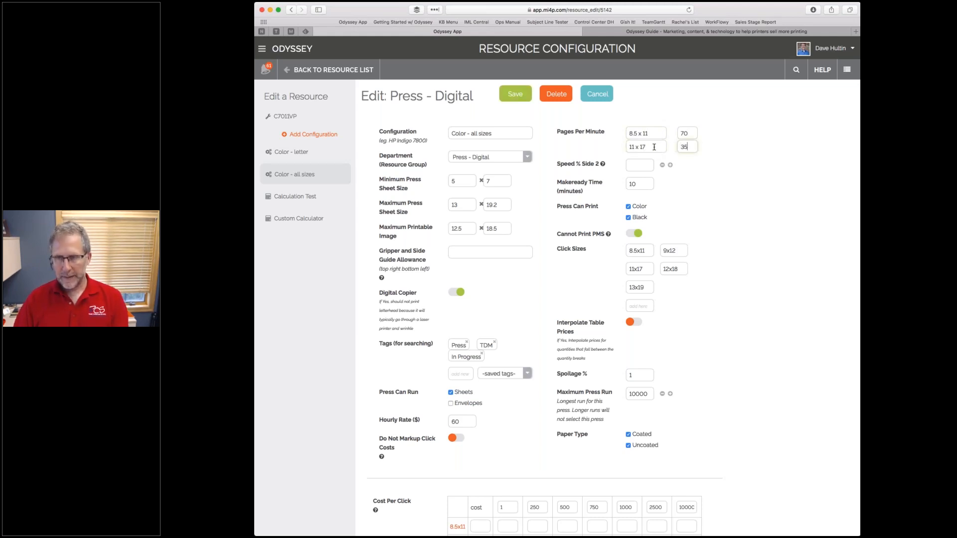
{"action": "key", "text": "Tab"}
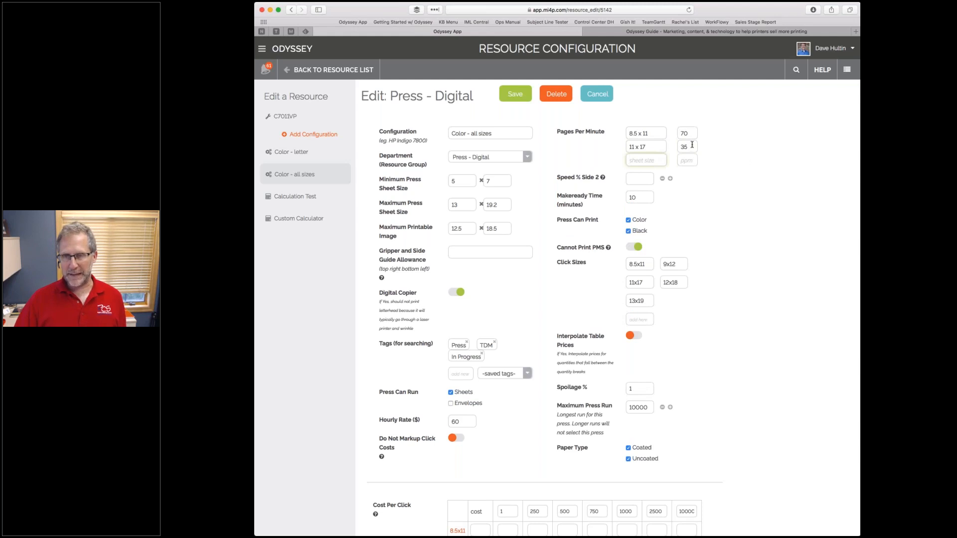
Set the digital press's Speed % Side 2 to 100.
{"action": "key", "text": "Tab"}
{"action": "key", "text": "Tab"}
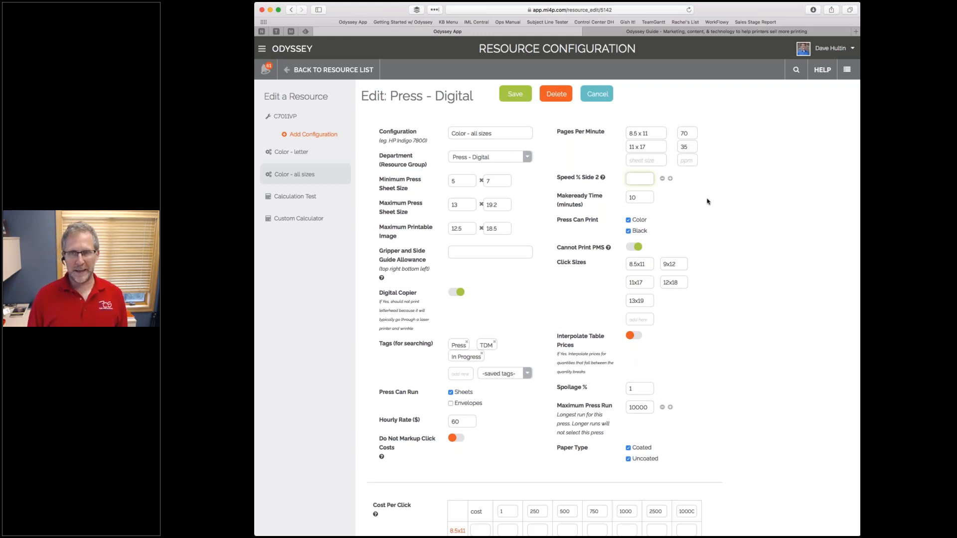
{"action": "type", "text": "00"}
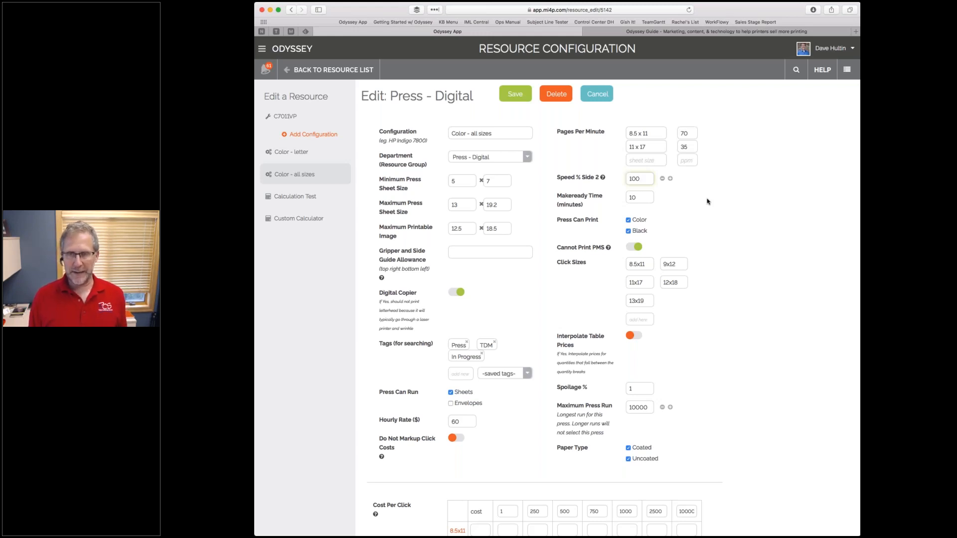
{"action": "left_click", "coordinate": [734, 209]}
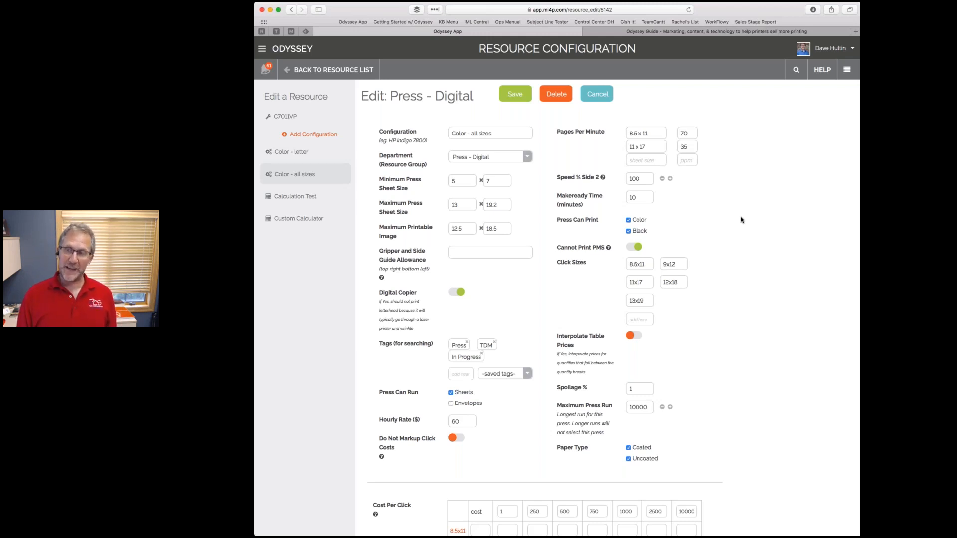
Change the digital press's Speed % Side 2 to 85.
{"action": "double_click", "coordinate": [648, 179]}
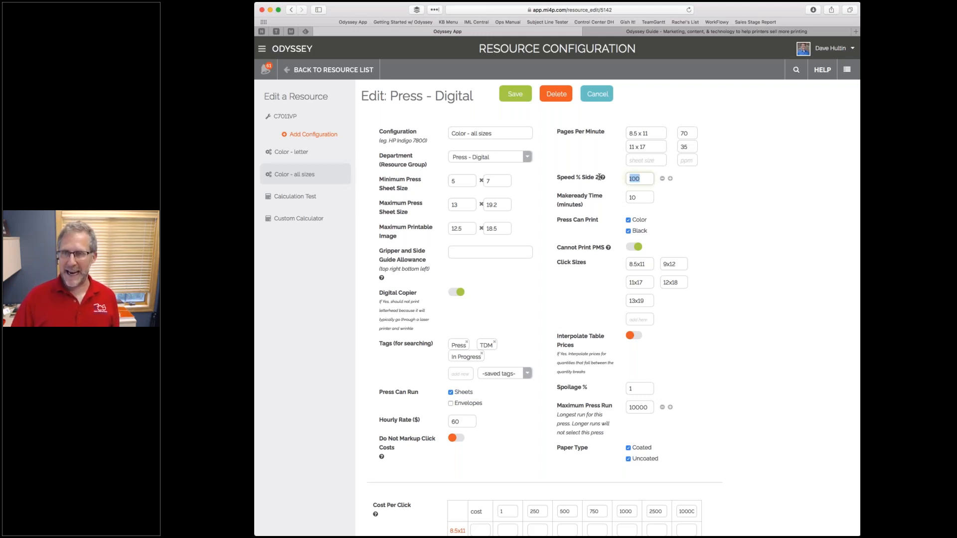
{"action": "type", "text": "85"}
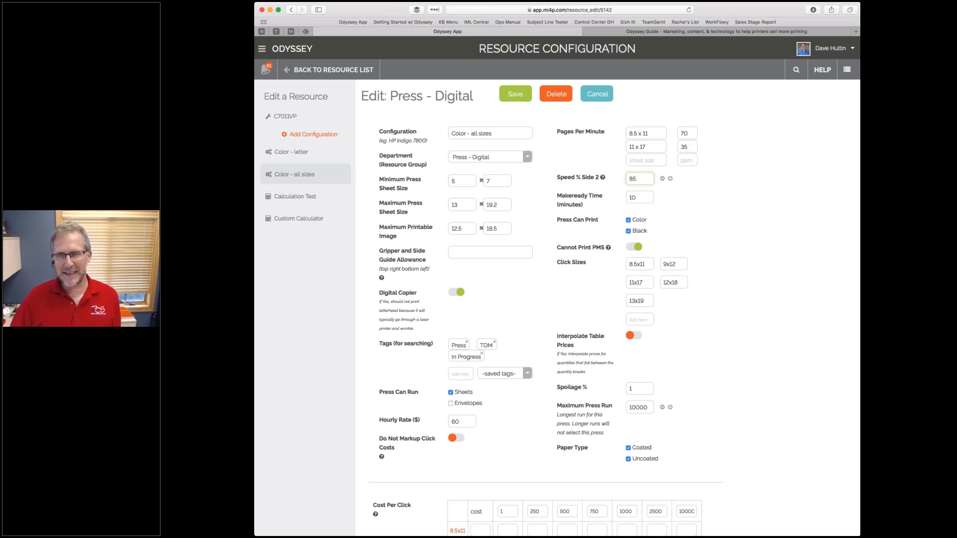
{"action": "left_click", "coordinate": [763, 236]}
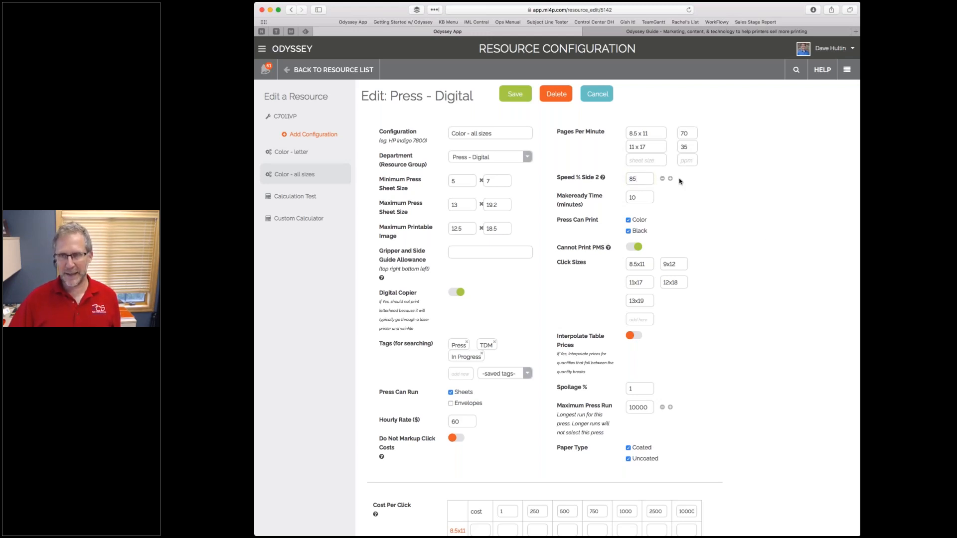
Restore Speed % Side 2 to 100 and return to the dashboard without saving the press configuration.
{"action": "double_click", "coordinate": [642, 177]}
{"action": "left_click", "coordinate": [641, 180]}
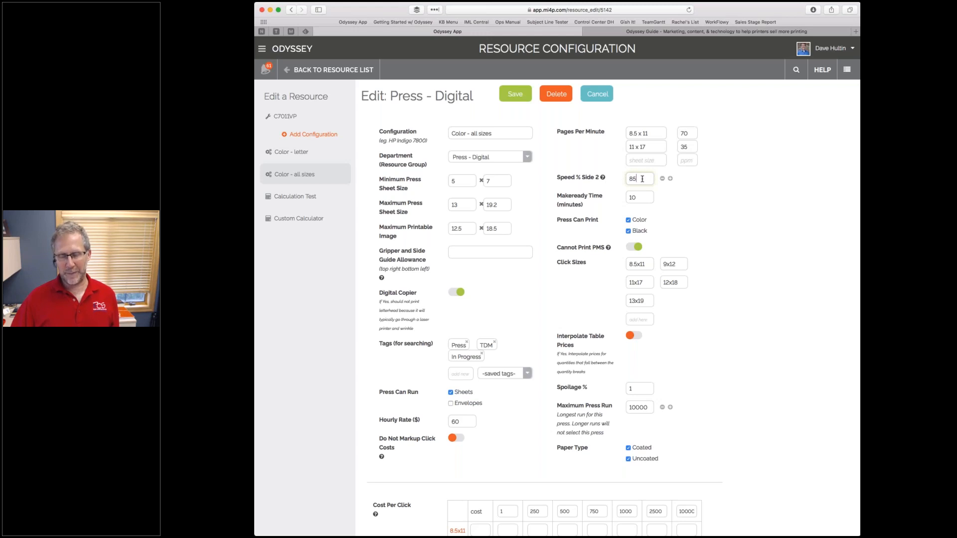
{"action": "left_click", "coordinate": [731, 189]}
{"action": "double_click", "coordinate": [649, 179]}
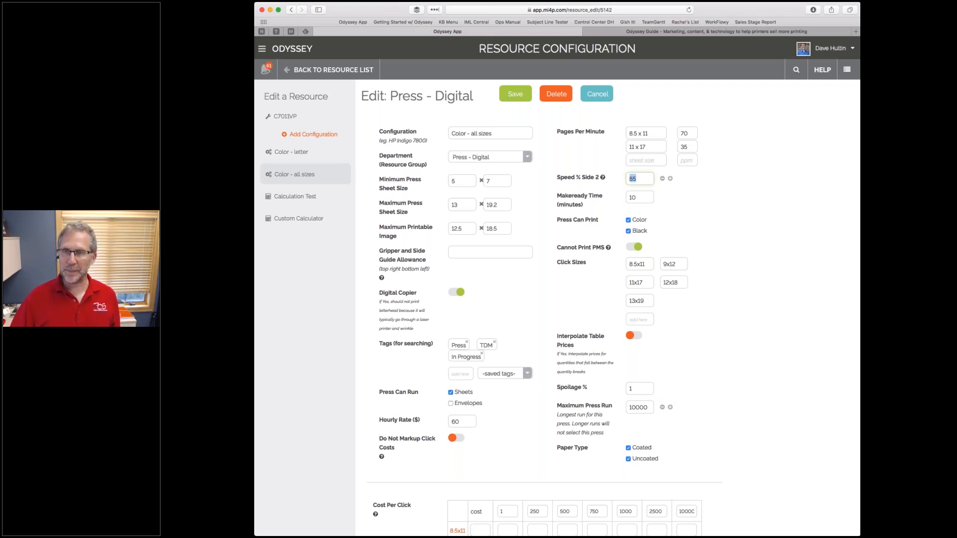
{"action": "type", "text": "100"}
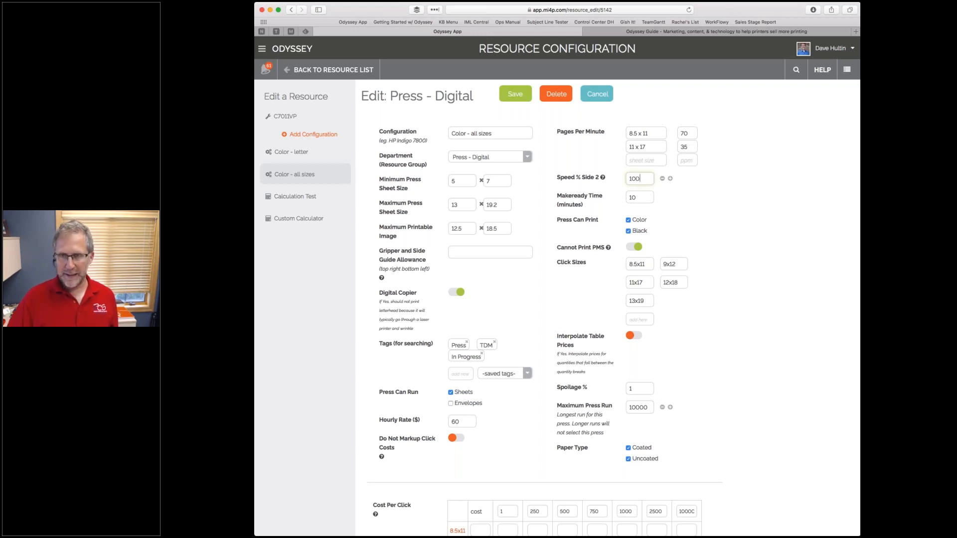
{"action": "left_click", "coordinate": [725, 184]}
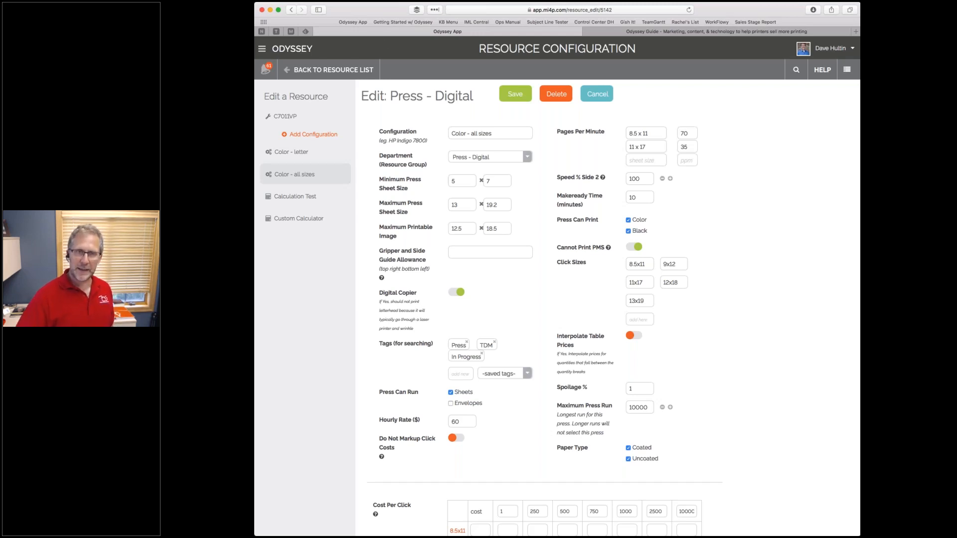
{"action": "left_click", "coordinate": [292, 49]}
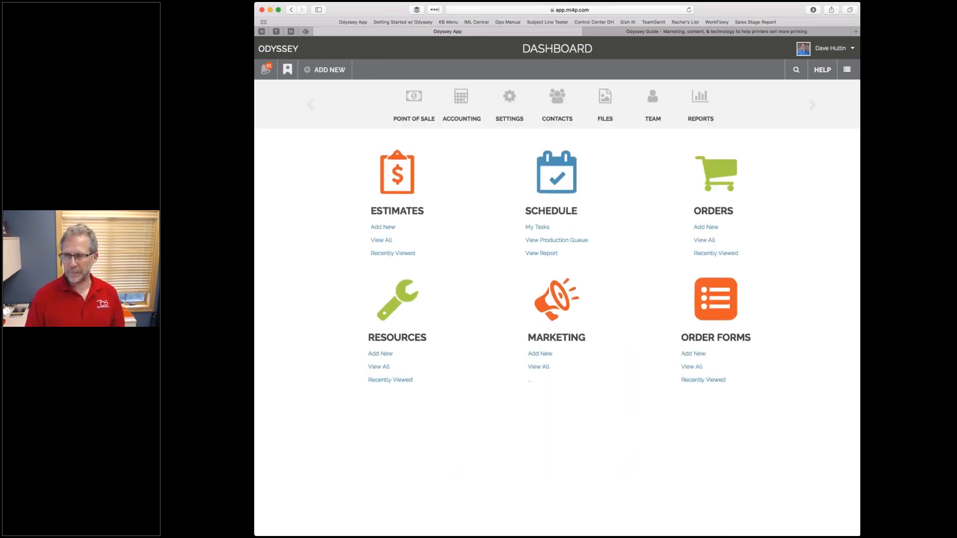